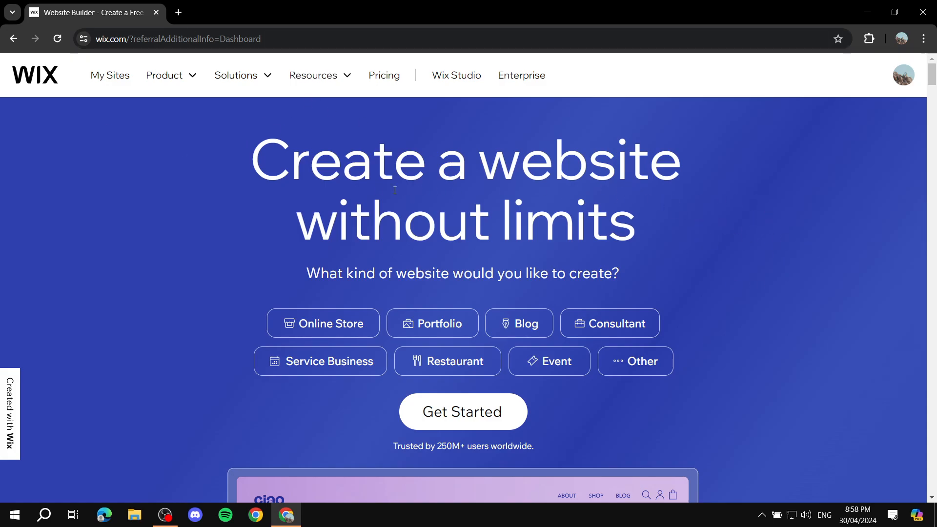
Open My Sites from the wix.com homepage navigation bar.
left_click(109, 79)
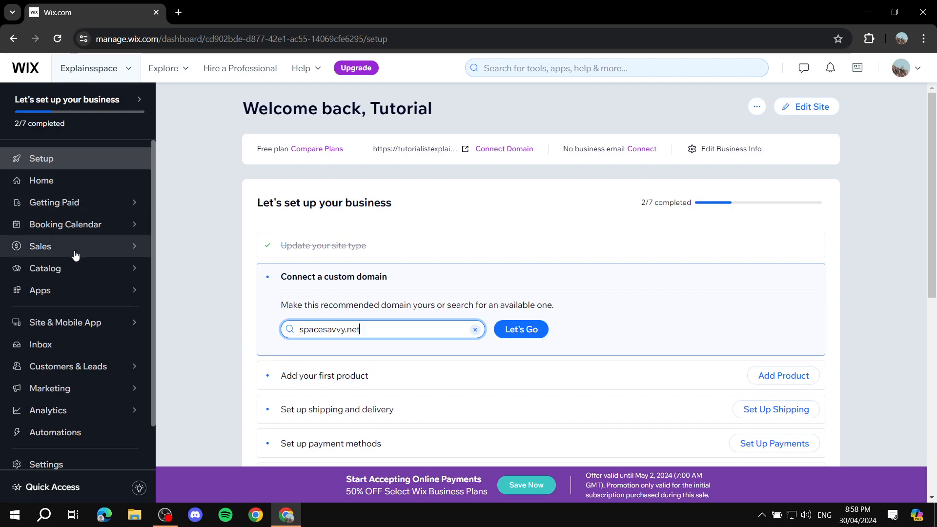
Open Explainsspace's Website management page through Site & Mobile App in the dashboard sidebar.
scroll(76, 283, "down", 1)
mouse_move(99, 183)
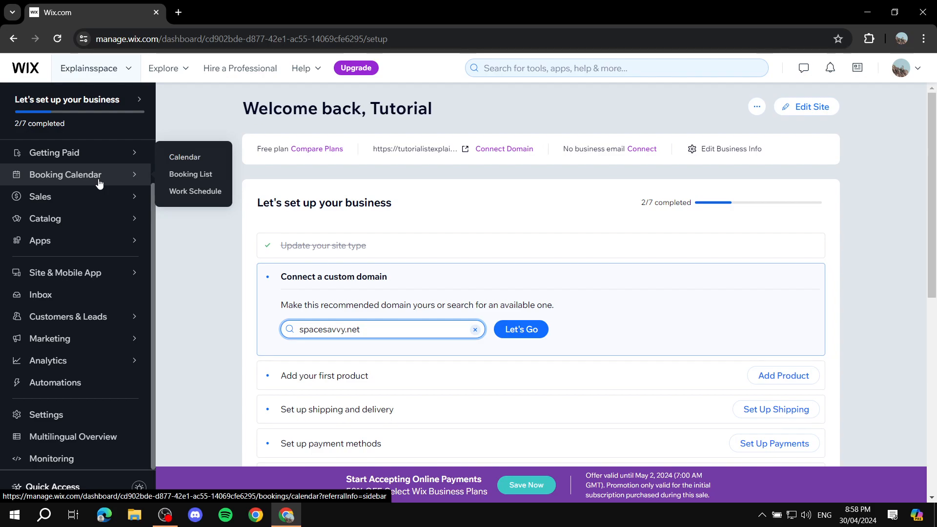
scroll(77, 193, "up", 1)
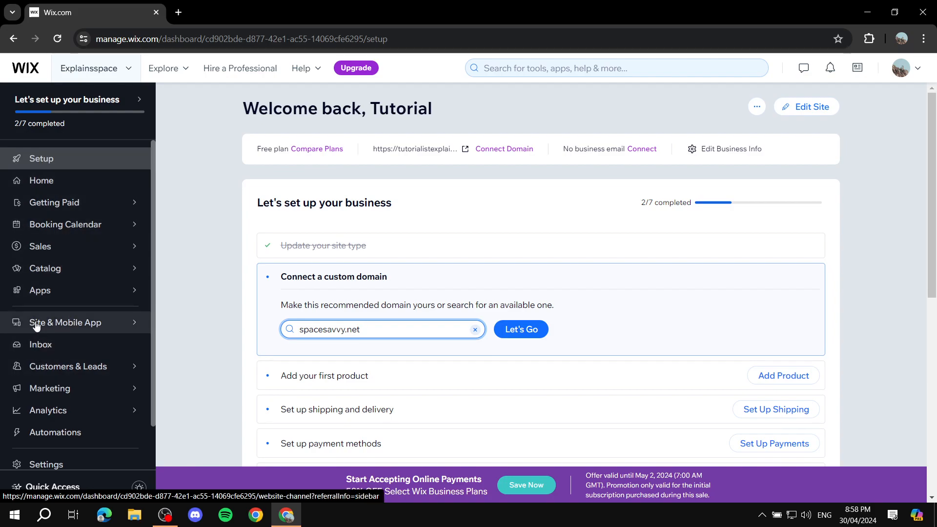
mouse_move(92, 329)
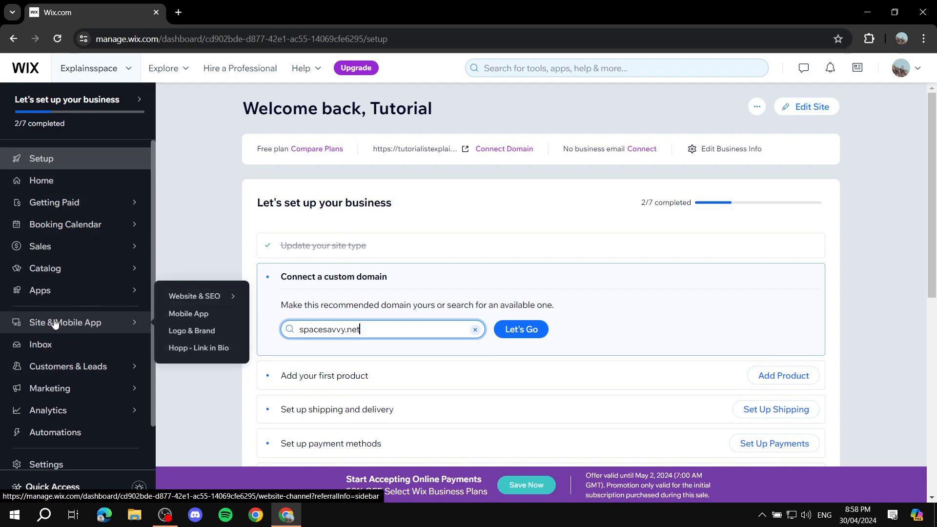
scroll(39, 361, "down", 1)
scroll(44, 312, "up", 1)
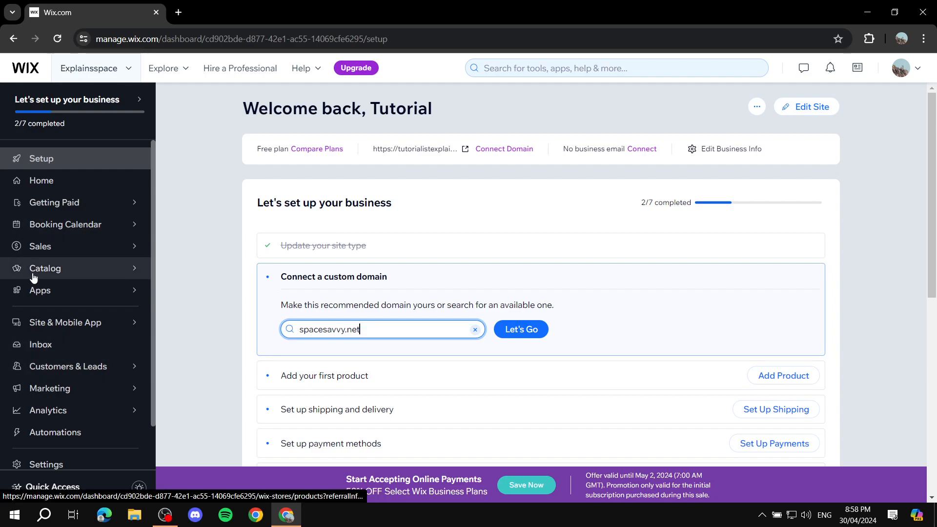
mouse_move(38, 323)
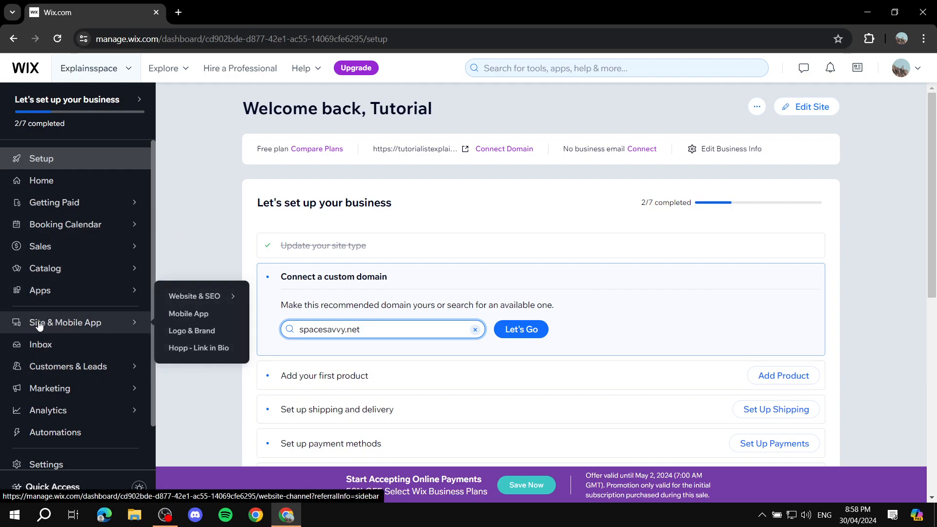
left_click(69, 326)
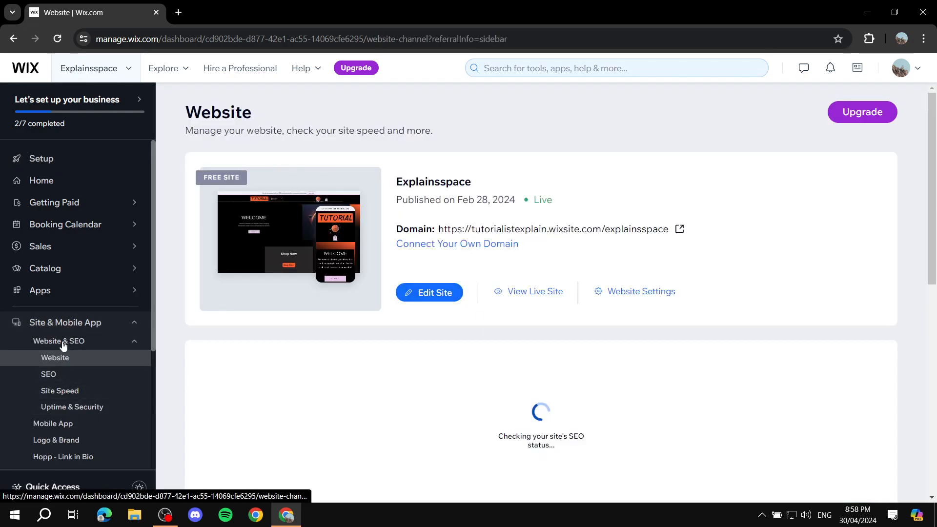
scroll(483, 201, "down", 2)
scroll(284, 238, "up", 2)
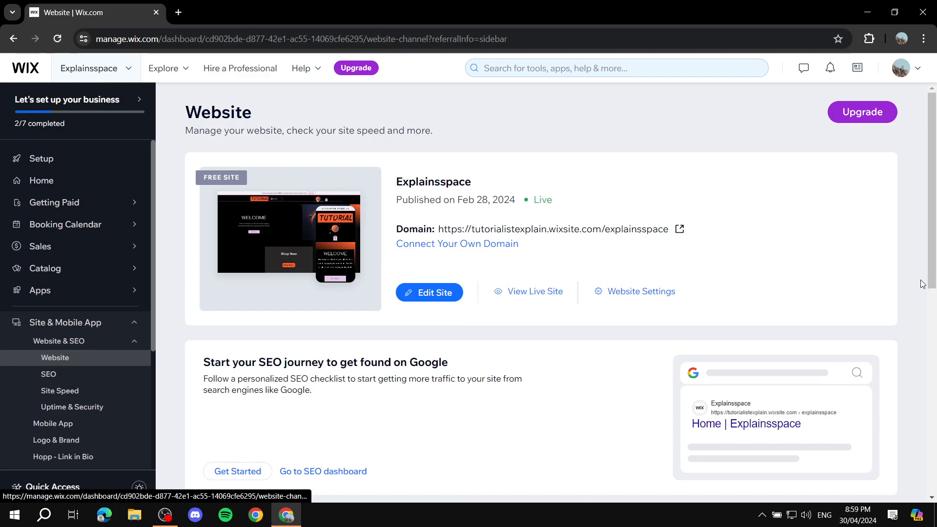
left_click(537, 291)
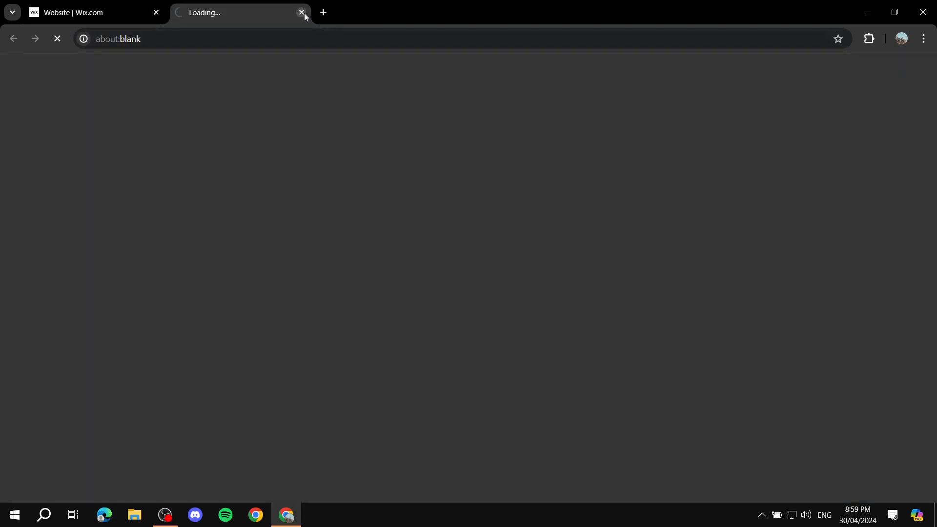
left_click(303, 13)
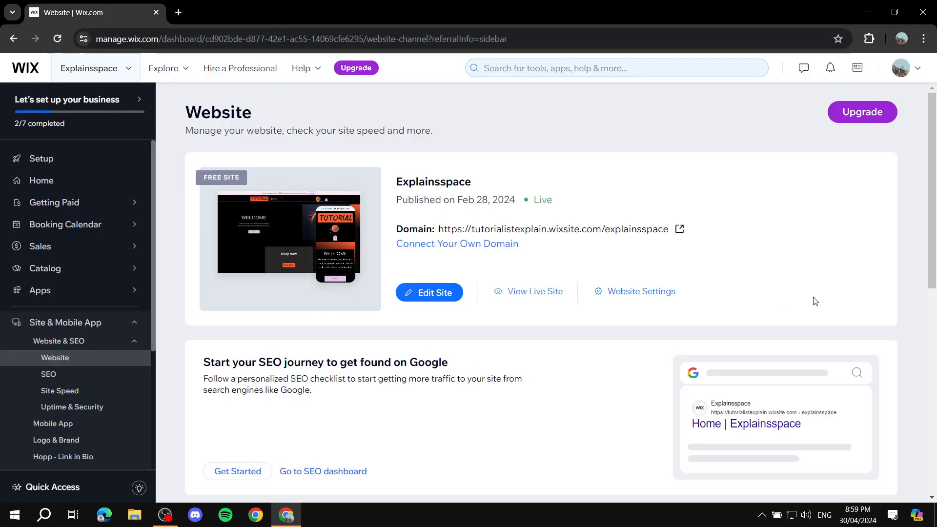
left_click_drag(563, 204, 533, 203)
Open the Explainsspace site in the Wix editor with Edit Site.
left_click(432, 294)
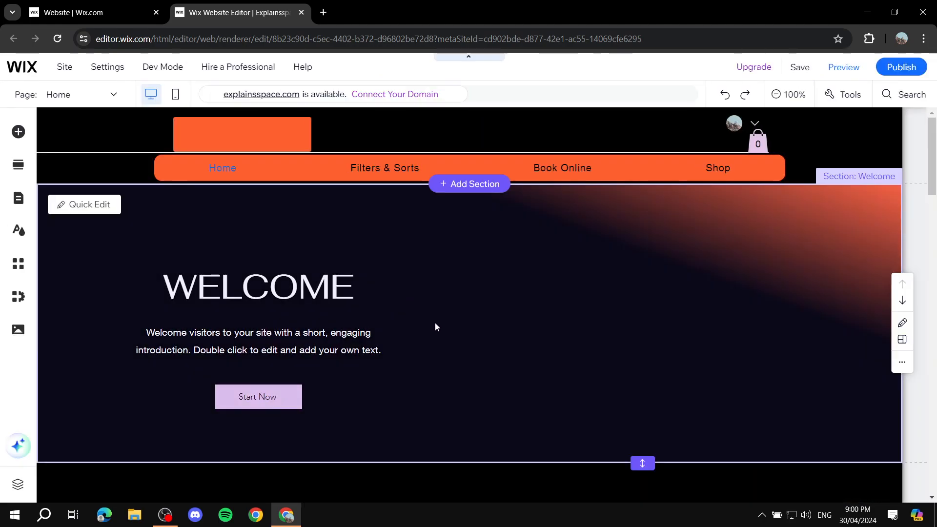
scroll(432, 318, "down", 3)
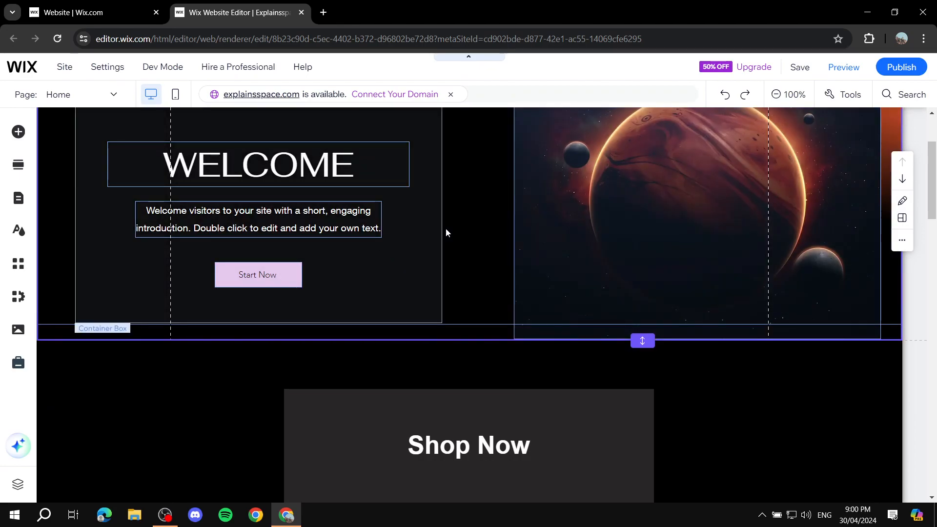
scroll(477, 271, "up", 3)
Inspect the WELCOME heading, Shop Now button and 'I have no Idea' heading on the home page.
left_click(337, 292)
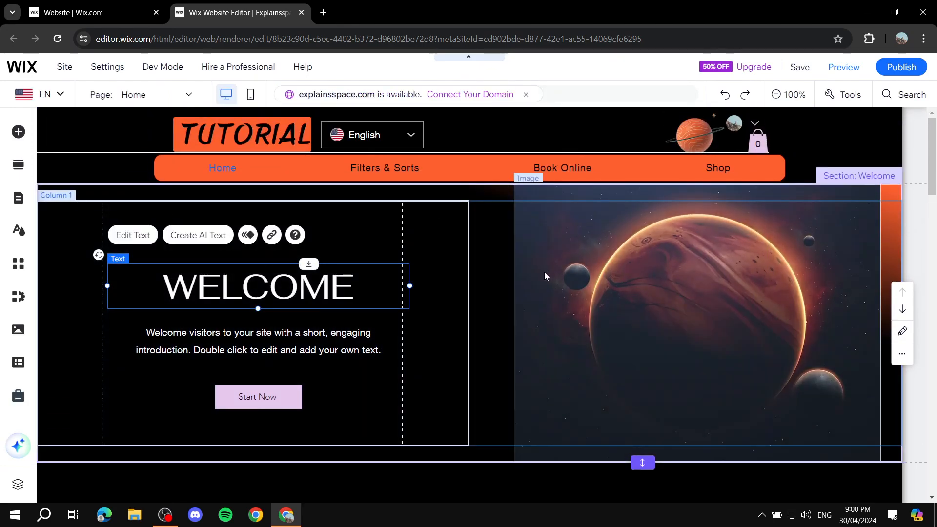
scroll(670, 241, "down", 8)
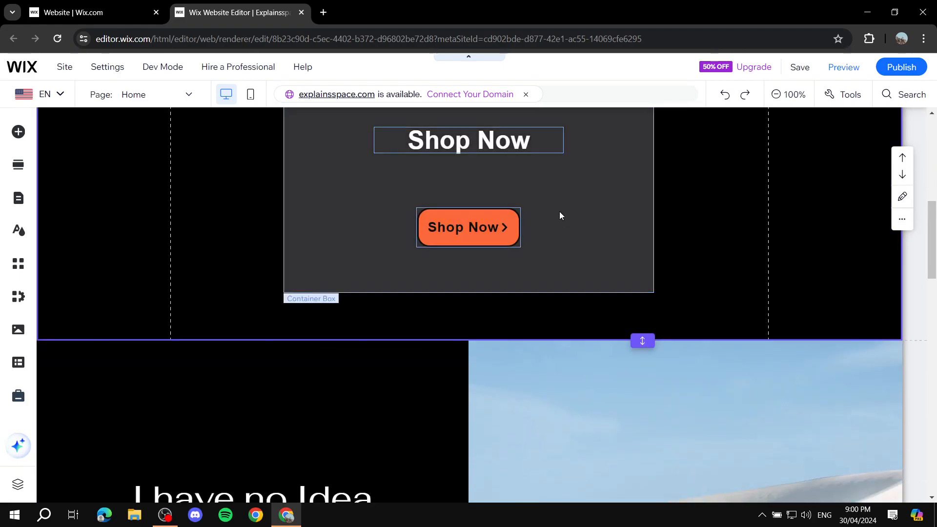
scroll(630, 245, "up", 4)
scroll(523, 350, "down", 2)
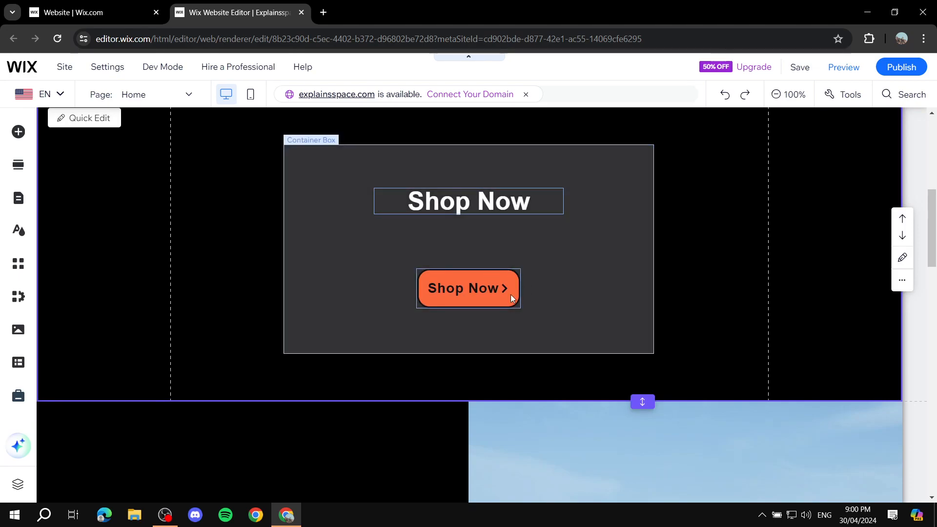
left_click(450, 279)
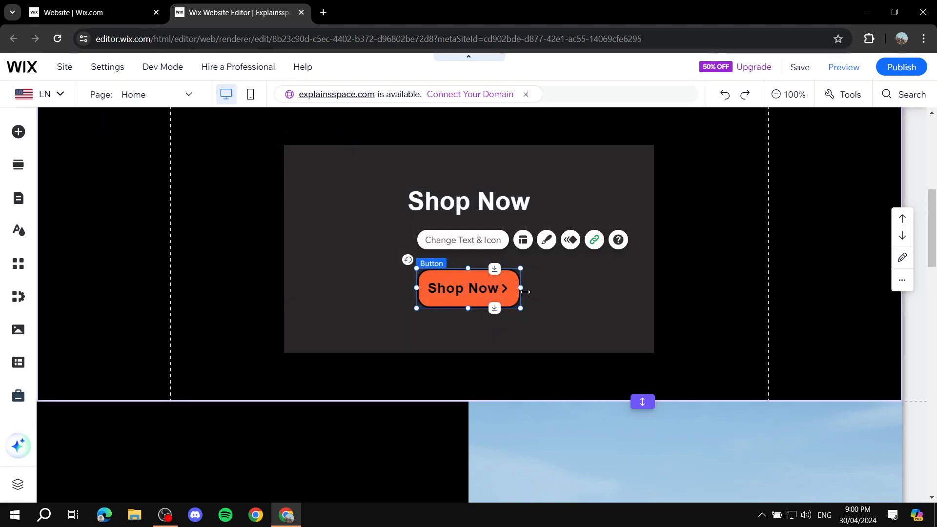
scroll(428, 310, "down", 10)
scroll(292, 228, "up", 4)
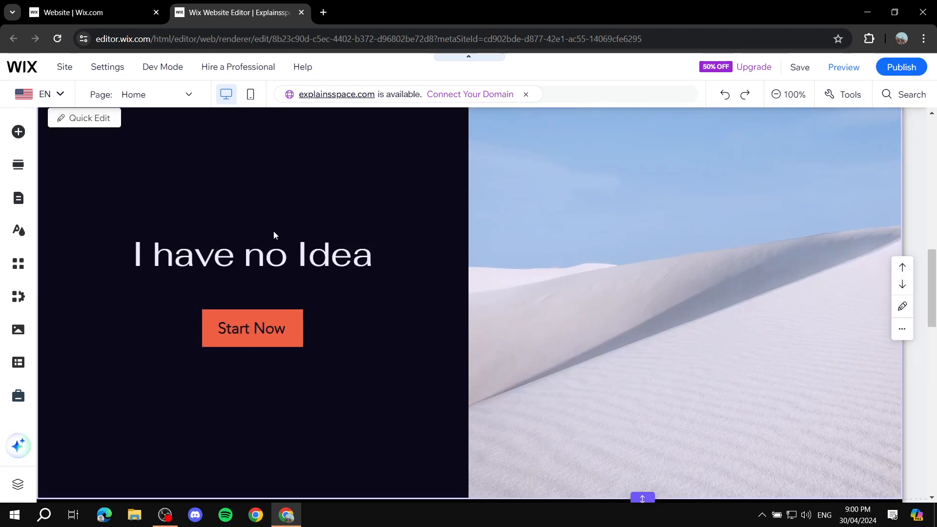
left_click(292, 252)
scroll(399, 314, "down", 11)
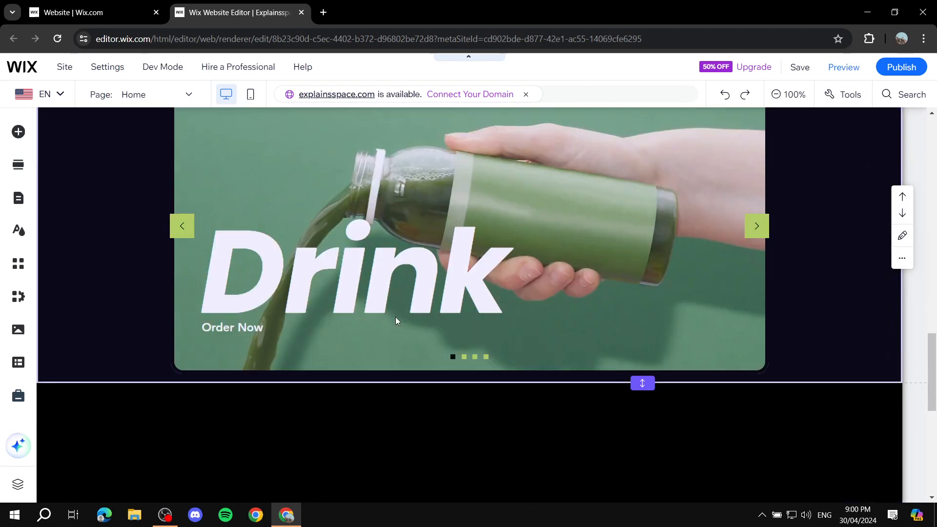
scroll(486, 289, "down", 5)
scroll(549, 283, "up", 7)
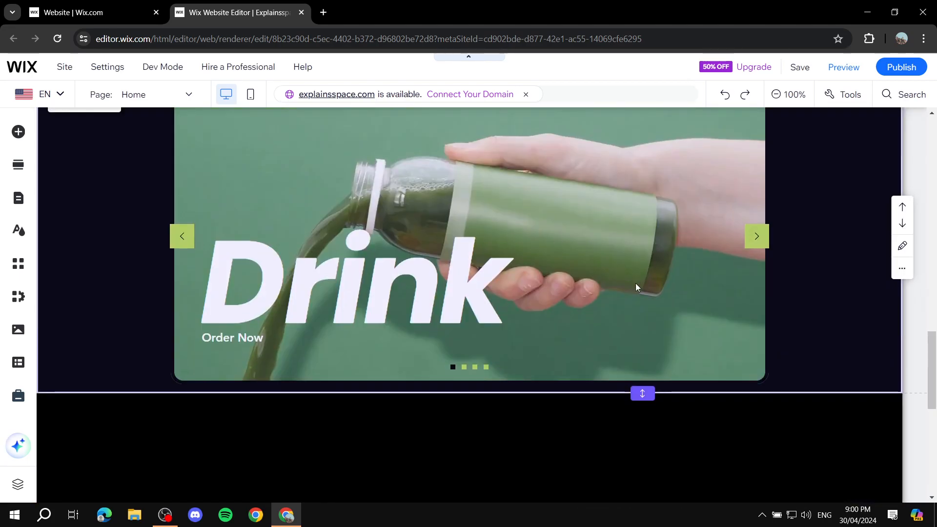
scroll(731, 257, "up", 15)
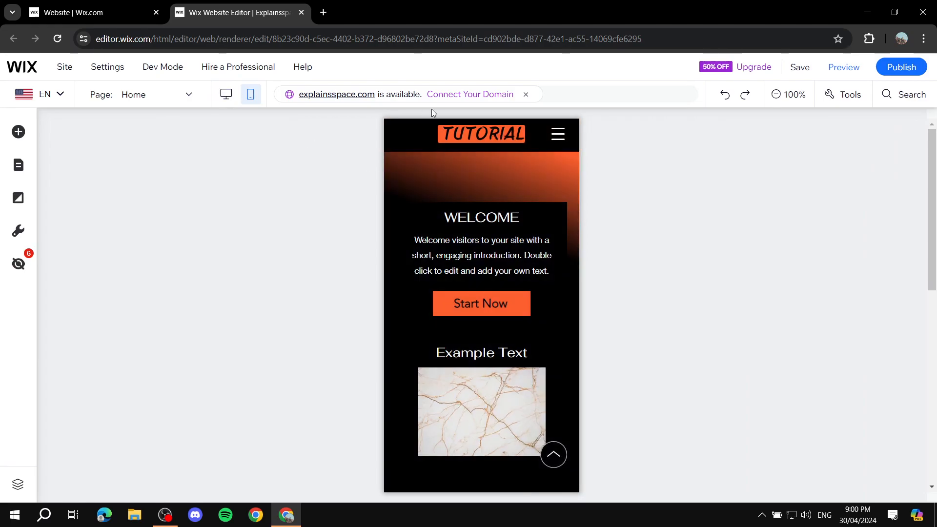
Switch to desktop view and open, then close, the Add Section panel.
left_click(226, 95)
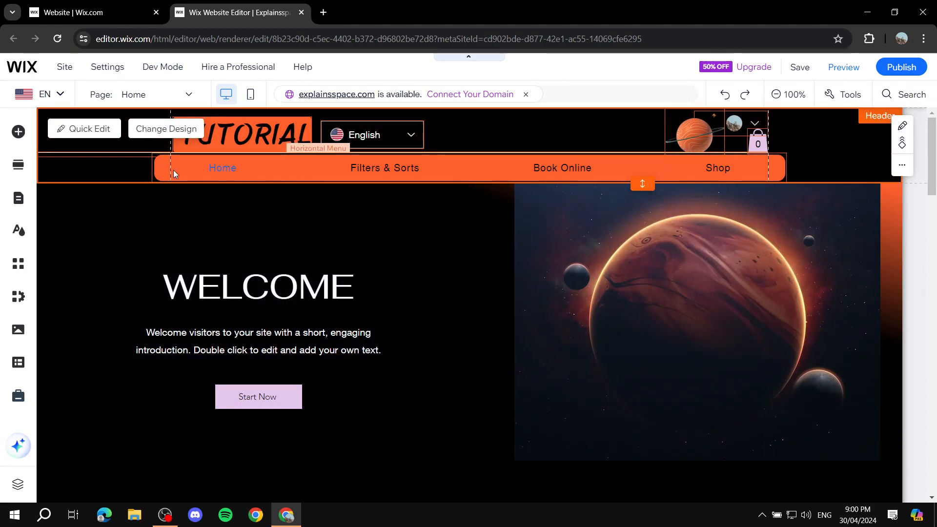
left_click(12, 166)
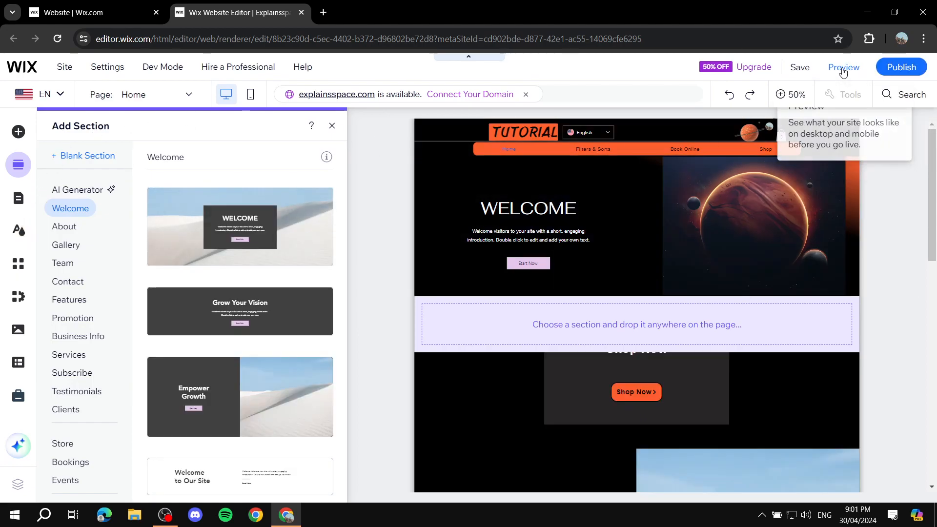
left_click(620, 140)
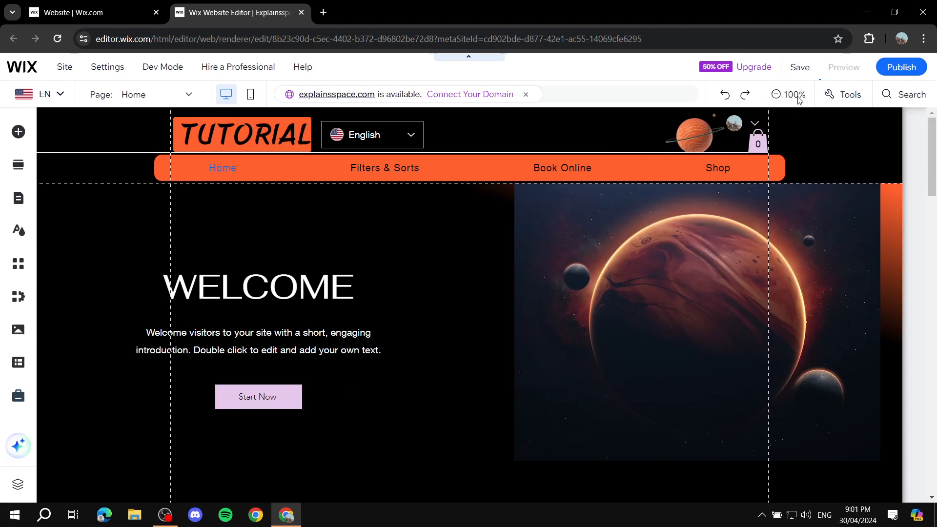
Preview the site, then return to the editor at the top of the page.
left_click(844, 69)
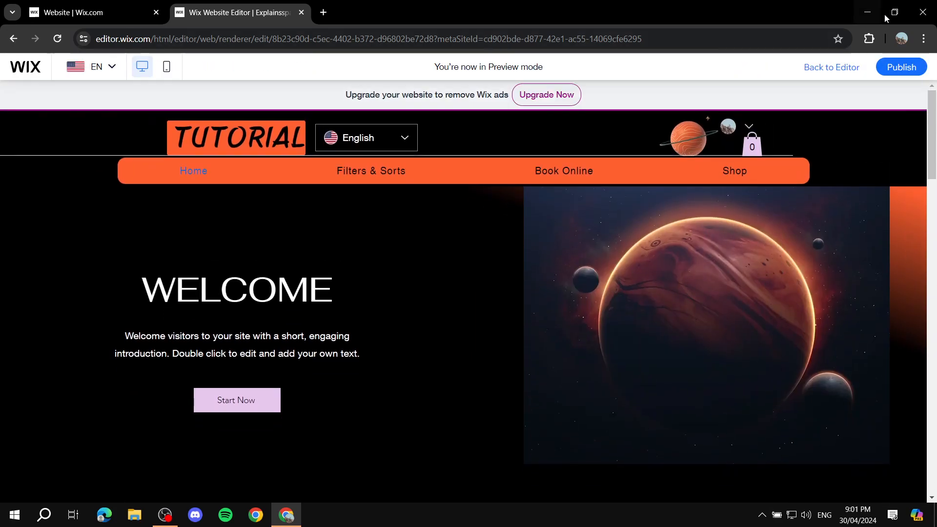
mouse_move(897, 67)
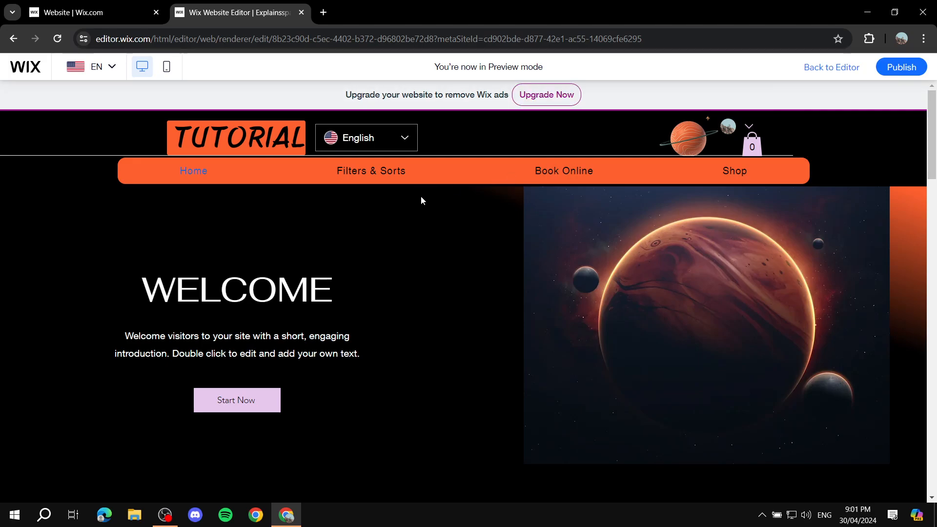
scroll(362, 229, "down", 10)
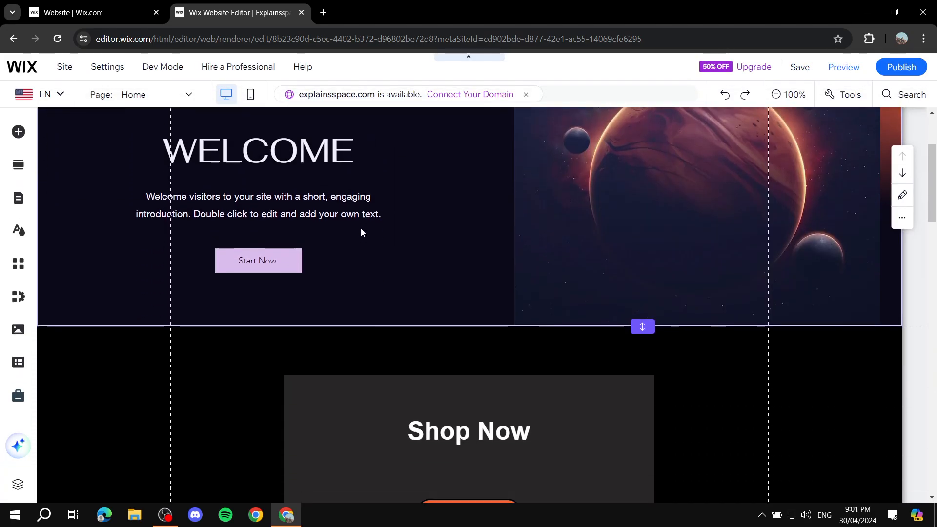
scroll(655, 192, "up", 5)
scroll(655, 195, "up", 5)
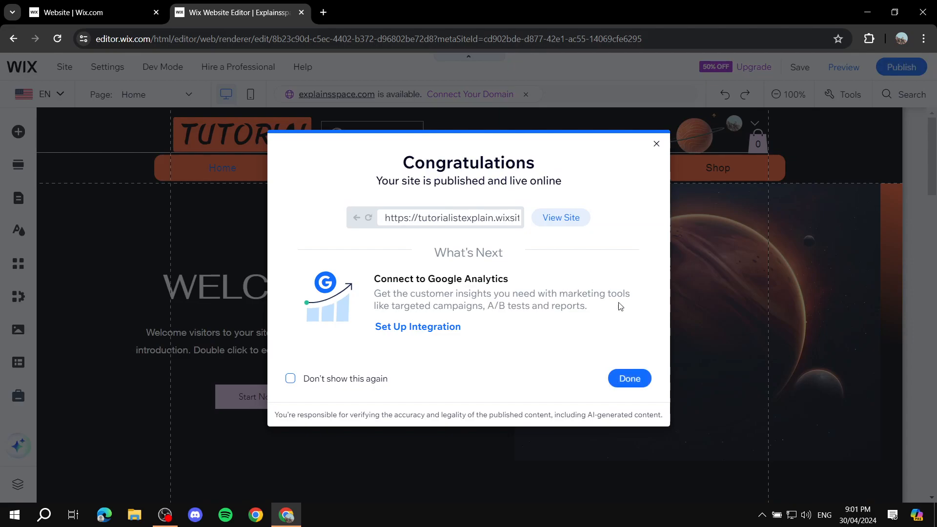
Dismiss the Congratulations publish dialog and close the Wix Website Editor tab.
left_click(631, 380)
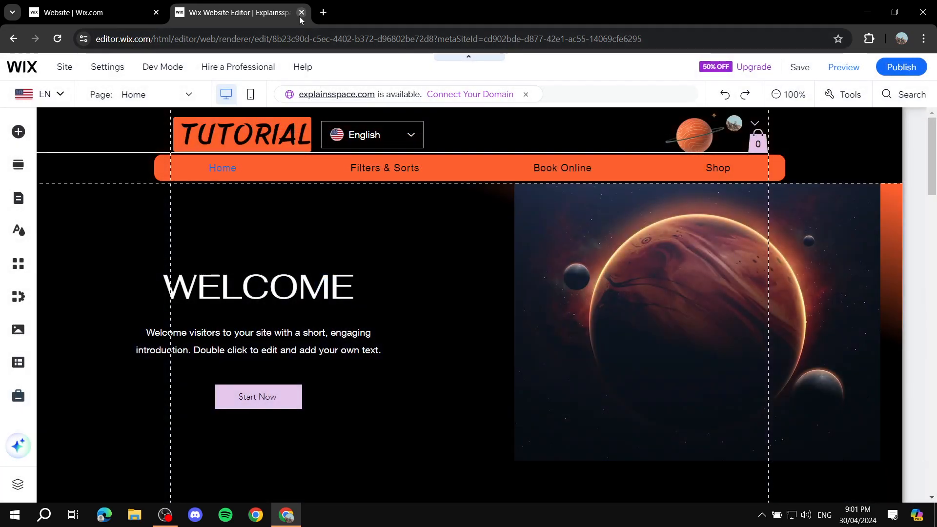
left_click(301, 13)
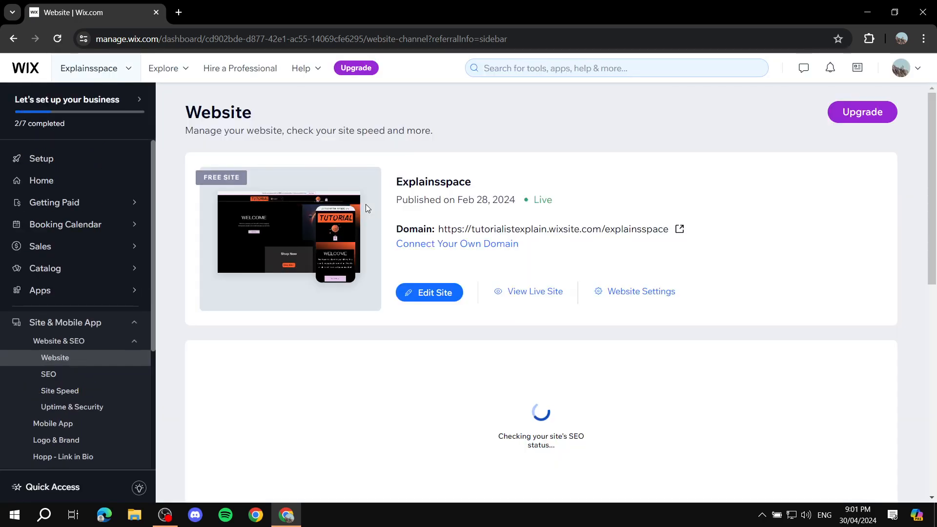
Confirm Explainsspace shows Live status, published Apr 30, 2024, highlighting the date.
left_click(458, 294)
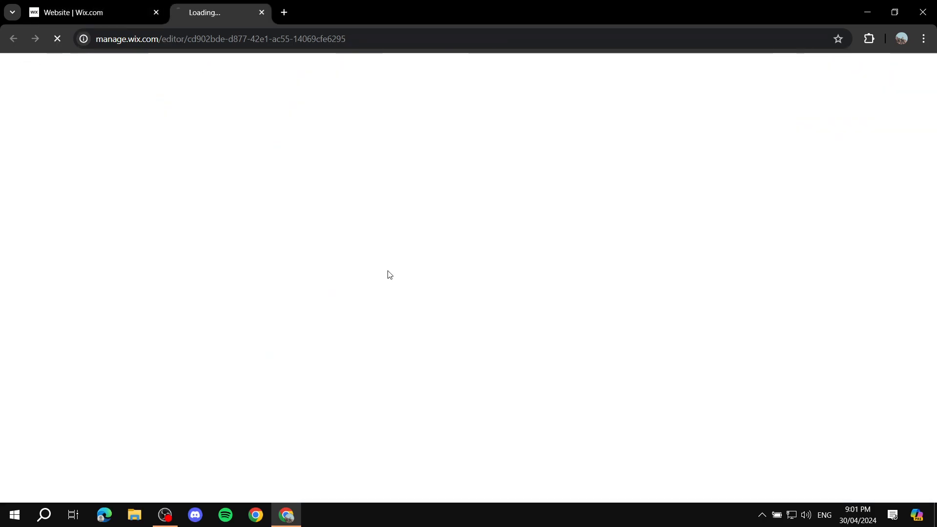
left_click(301, 15)
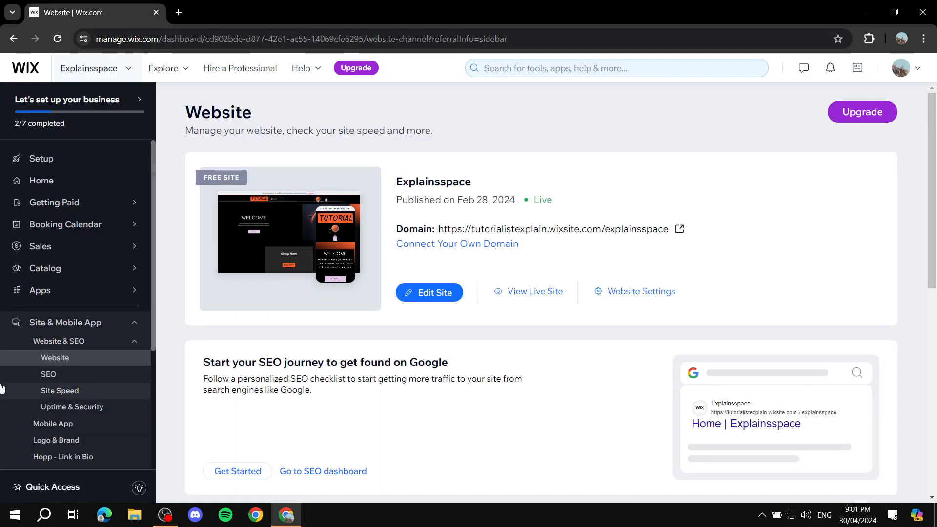
scroll(109, 292, "down", 4)
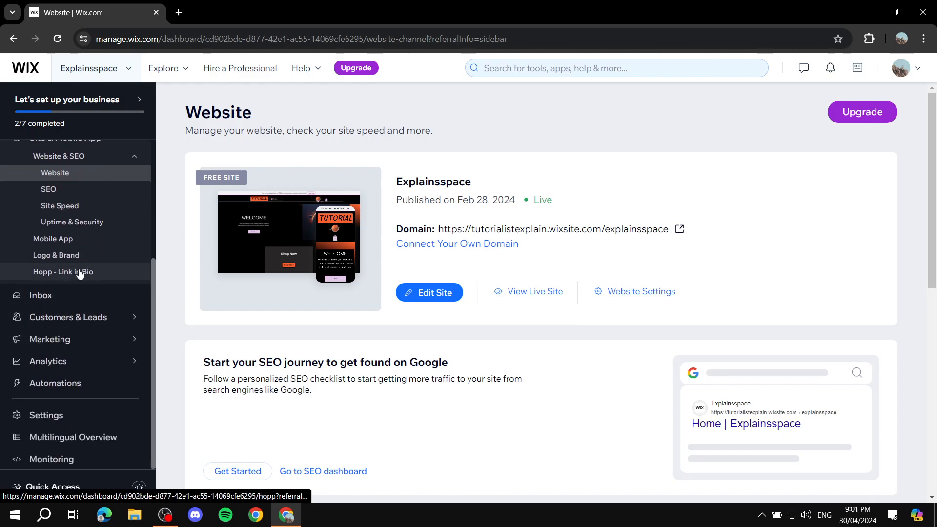
scroll(78, 273, "up", 4)
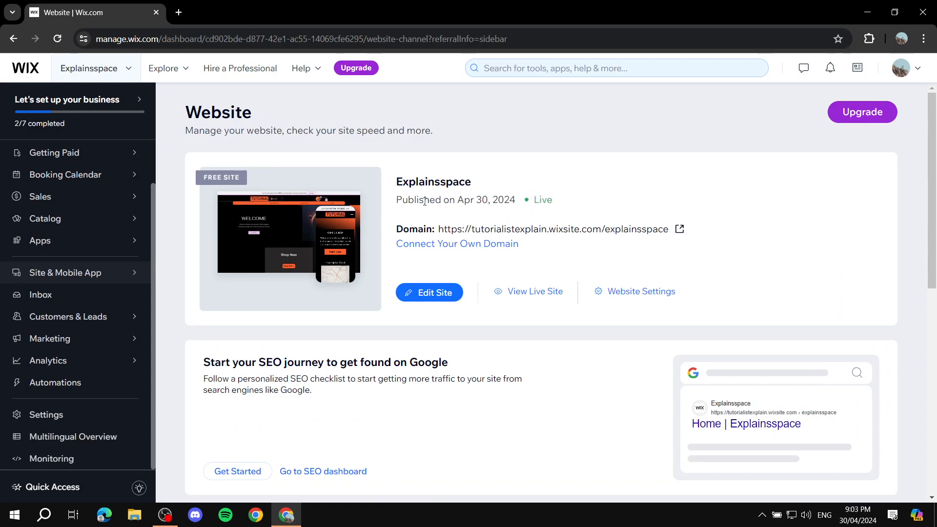
left_click_drag(396, 200, 522, 201)
left_click(622, 191)
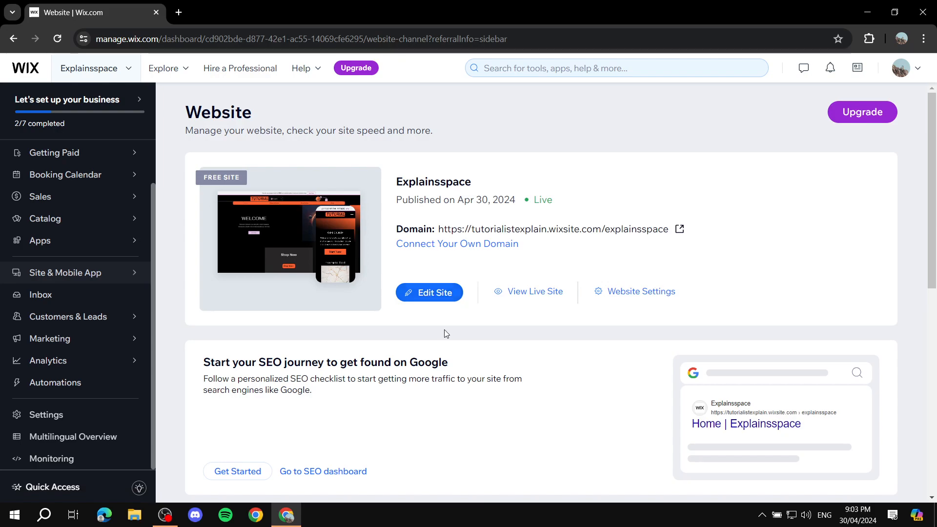
left_click(643, 299)
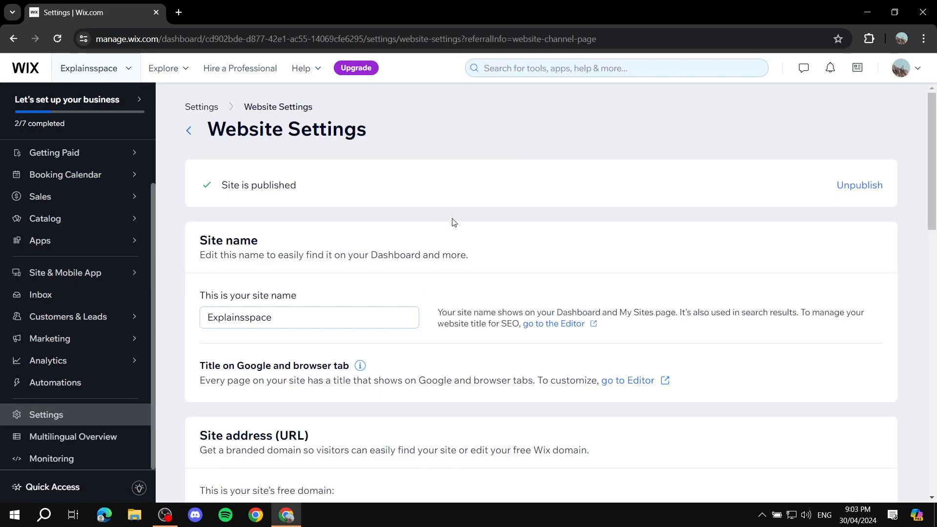
scroll(454, 223, "down", 1)
scroll(300, 229, "down", 1)
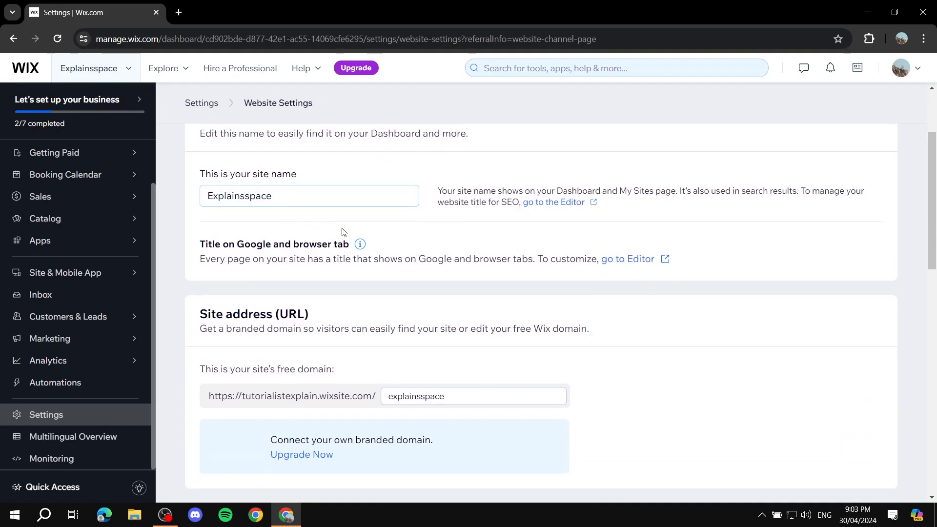
scroll(197, 298, "down", 2)
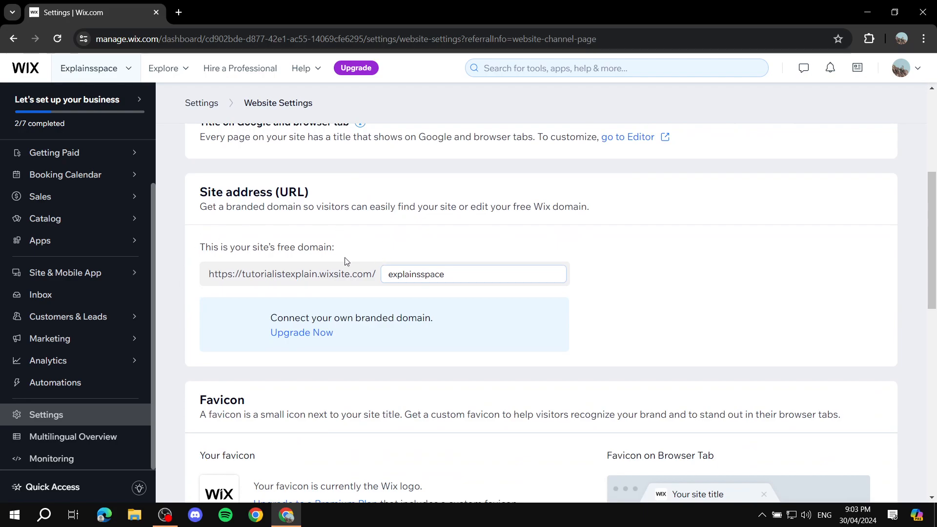
scroll(516, 286, "down", 3)
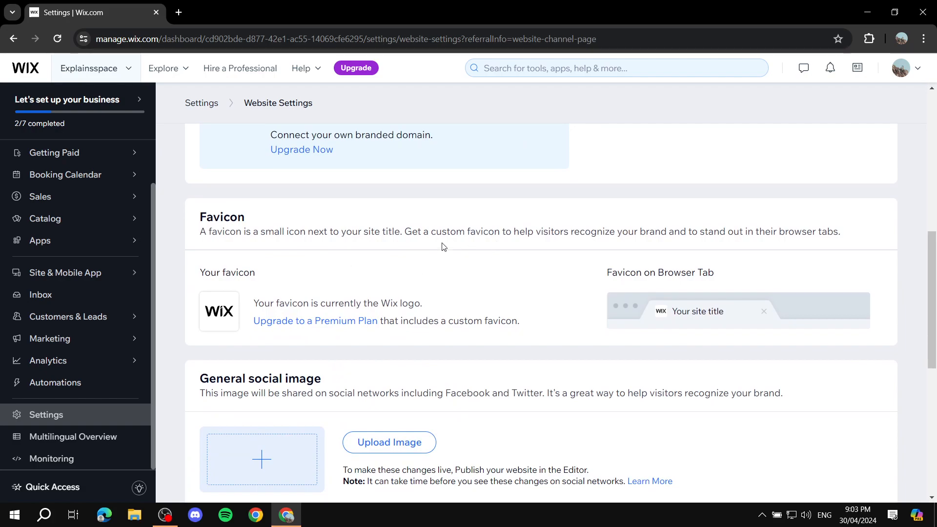
scroll(494, 245, "down", 2)
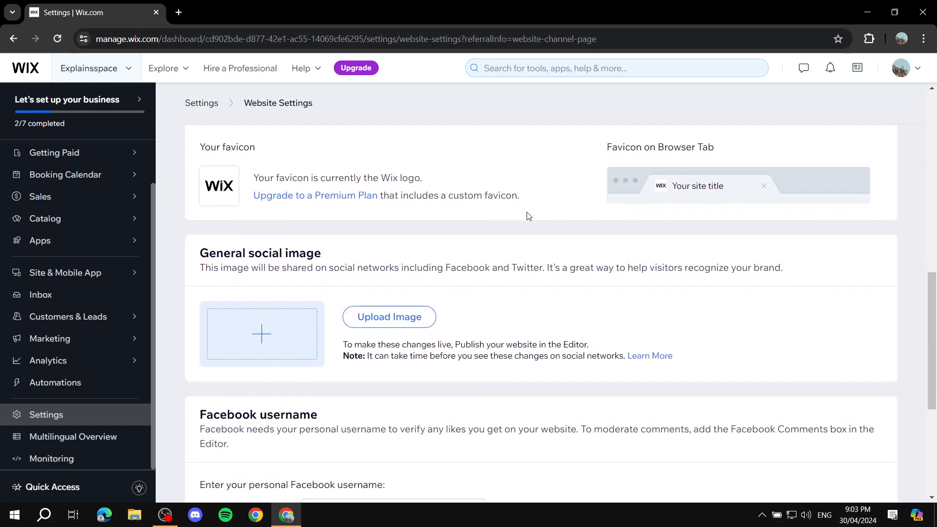
scroll(341, 236, "down", 1)
scroll(218, 272, "down", 2)
scroll(217, 272, "down", 1)
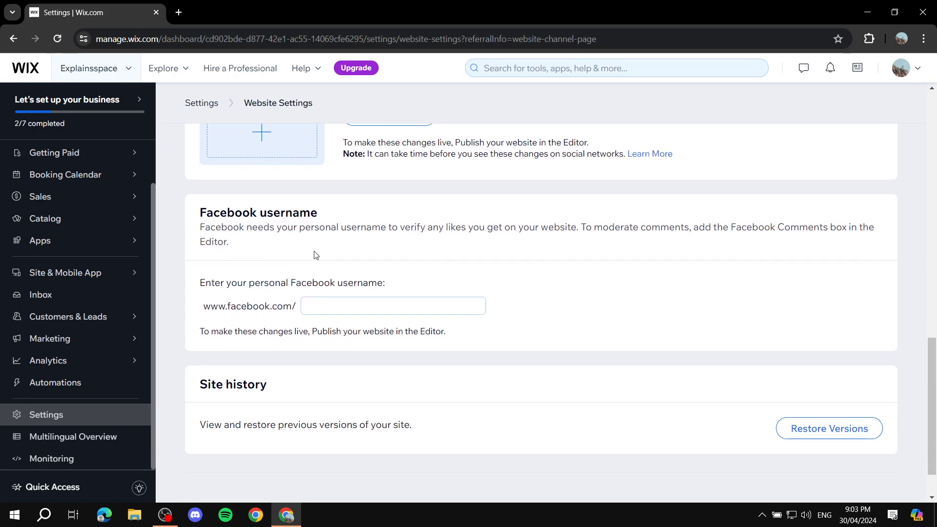
scroll(245, 293, "up", 5)
scroll(283, 259, "up", 5)
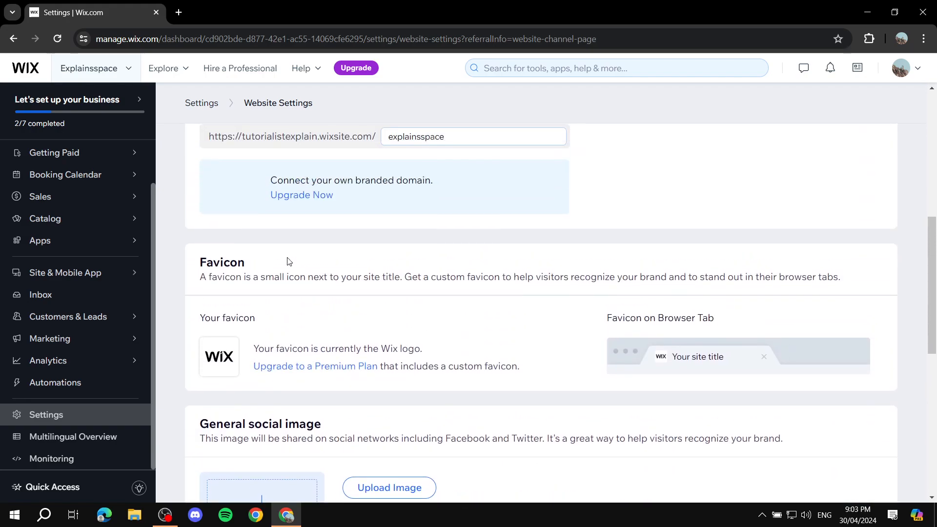
left_click(61, 282)
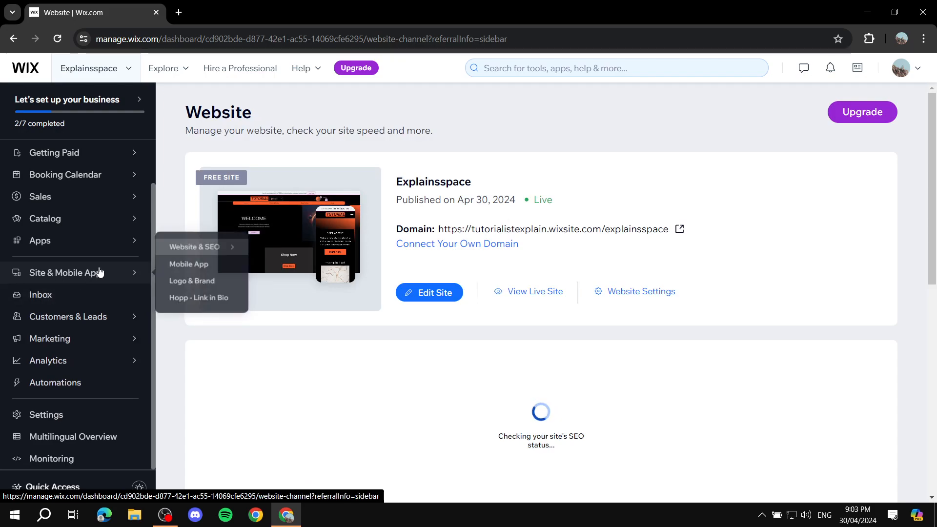
left_click(98, 272)
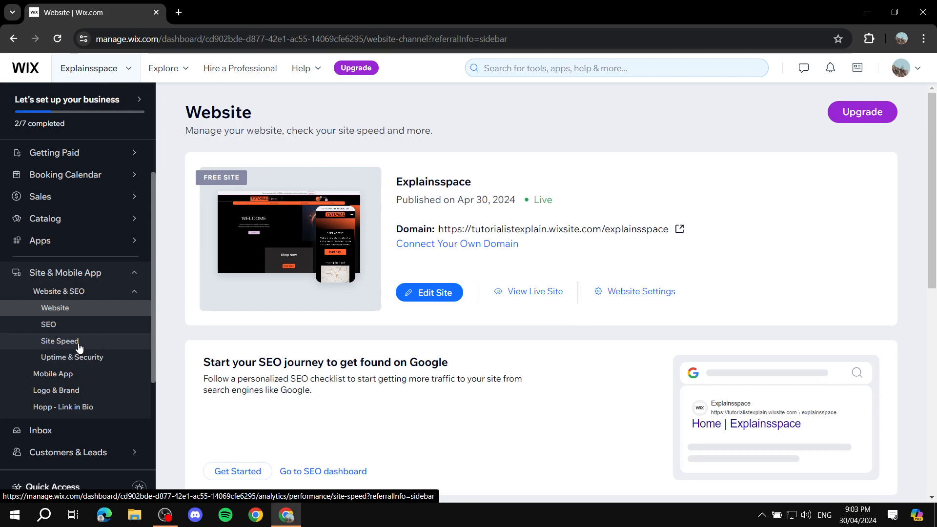
left_click(61, 341)
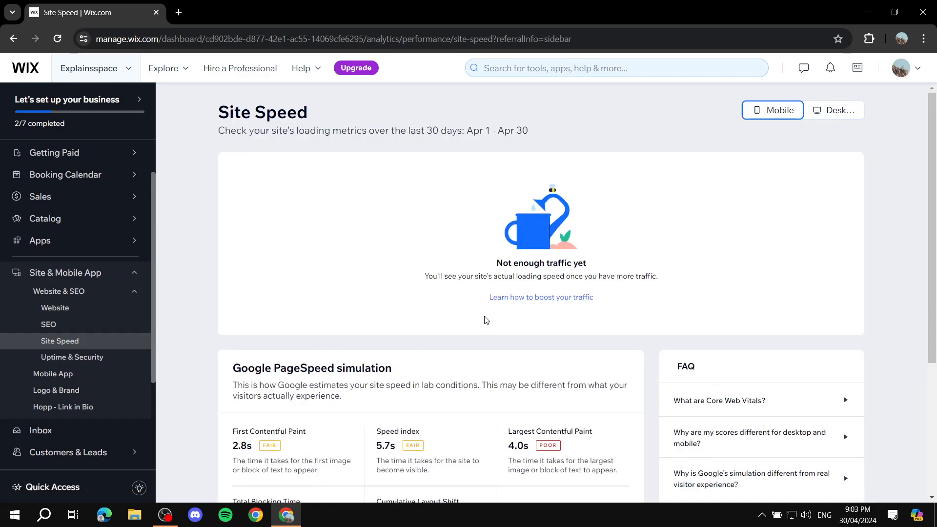
scroll(466, 252, "down", 5)
scroll(458, 217, "up", 5)
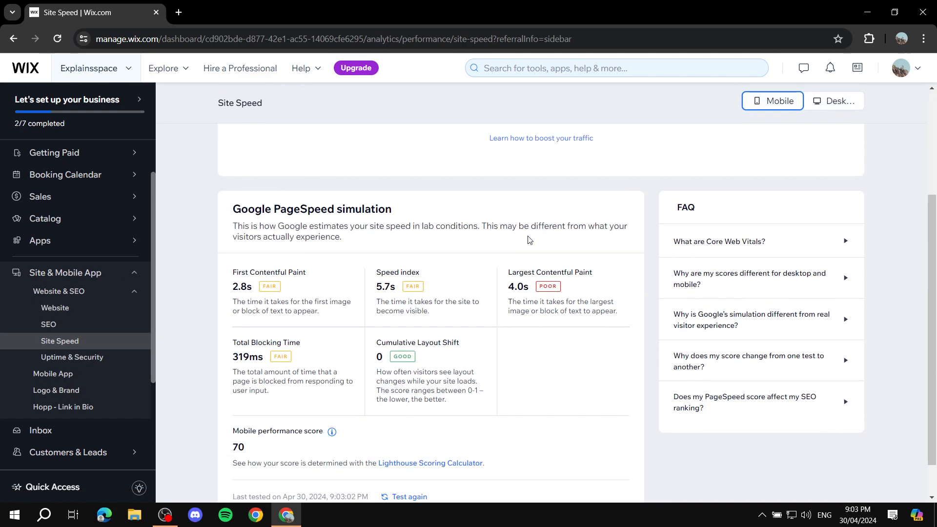
left_click(104, 312)
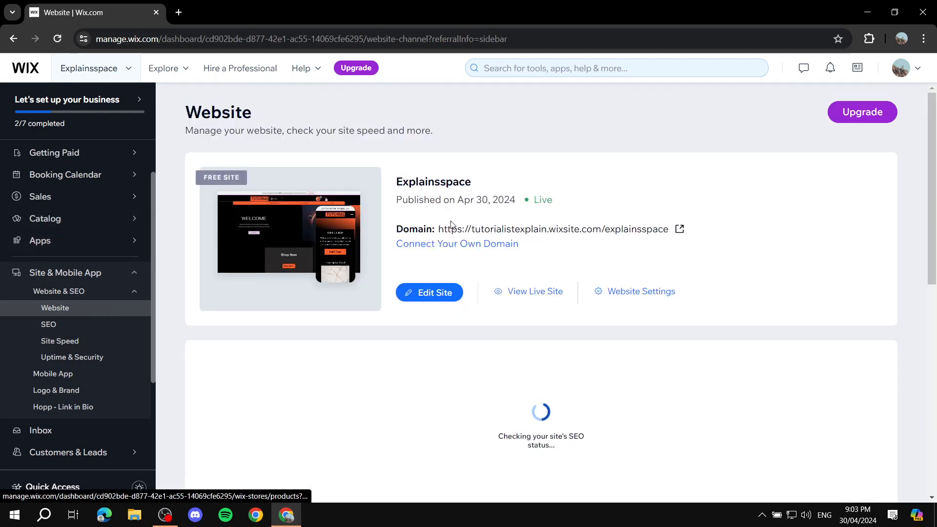
Launch Edit Site and switch to the Wix Website Editor tab once it loads.
left_click(422, 292)
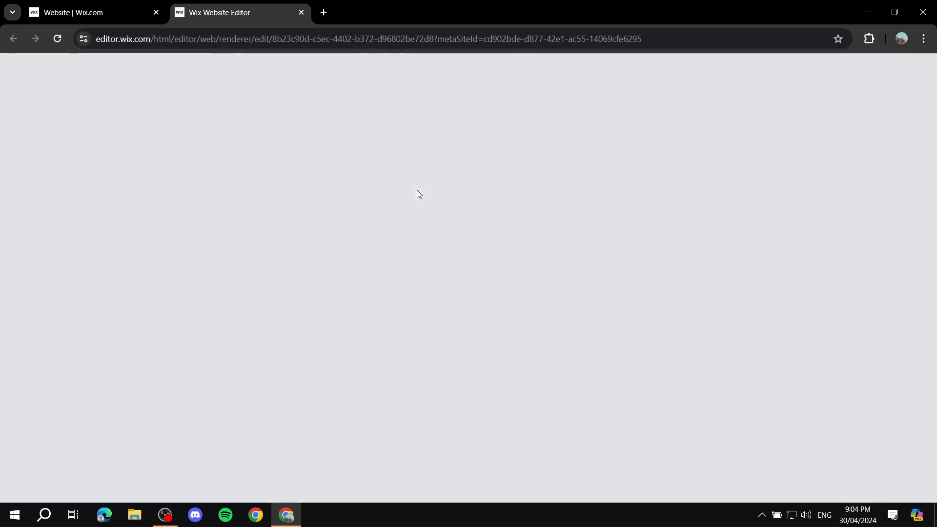
left_click(70, 5)
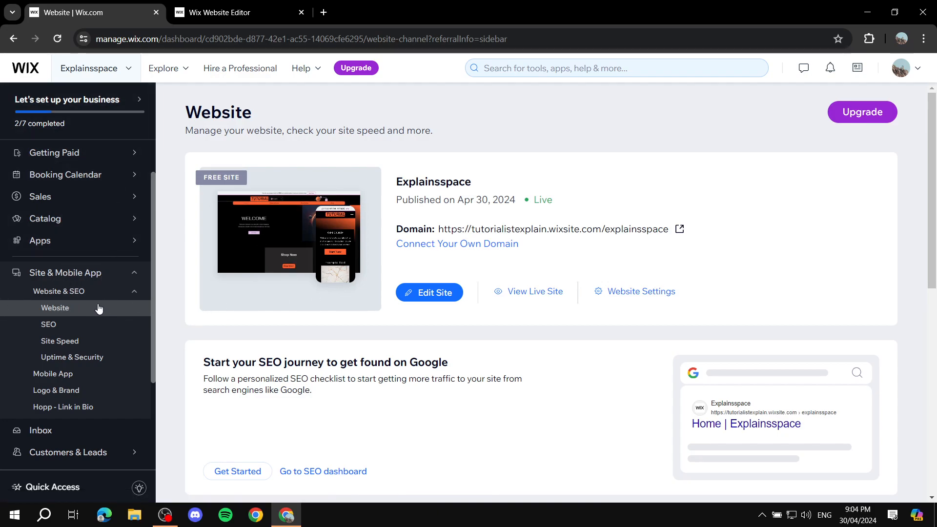
left_click(180, 7)
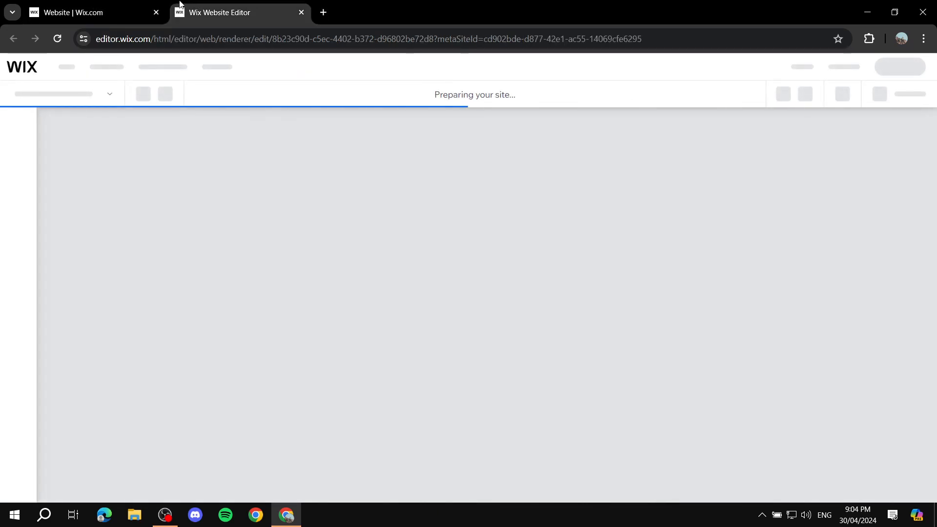
left_click(93, 6)
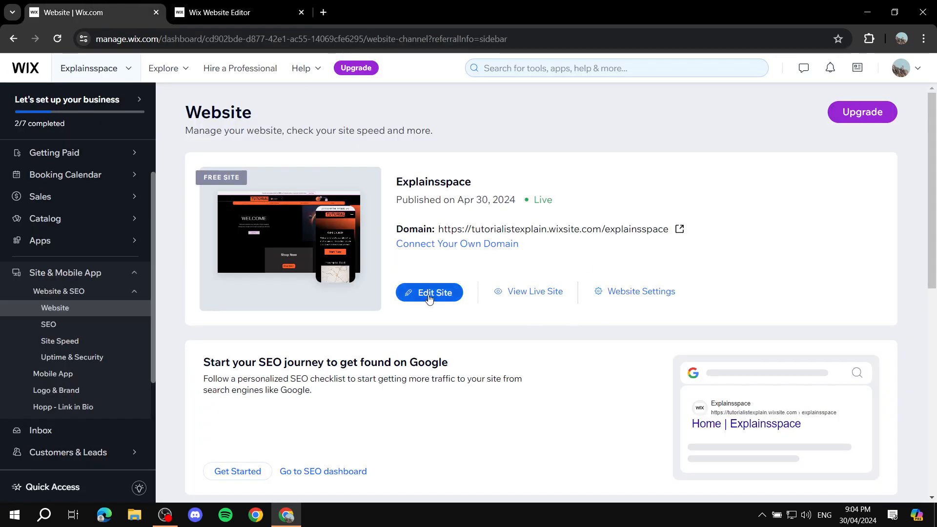
left_click(288, 9)
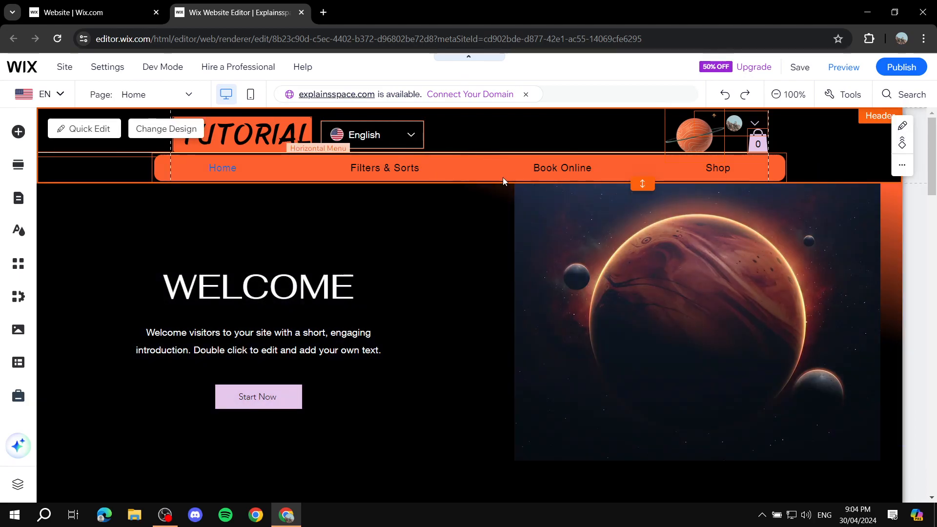
left_click(19, 133)
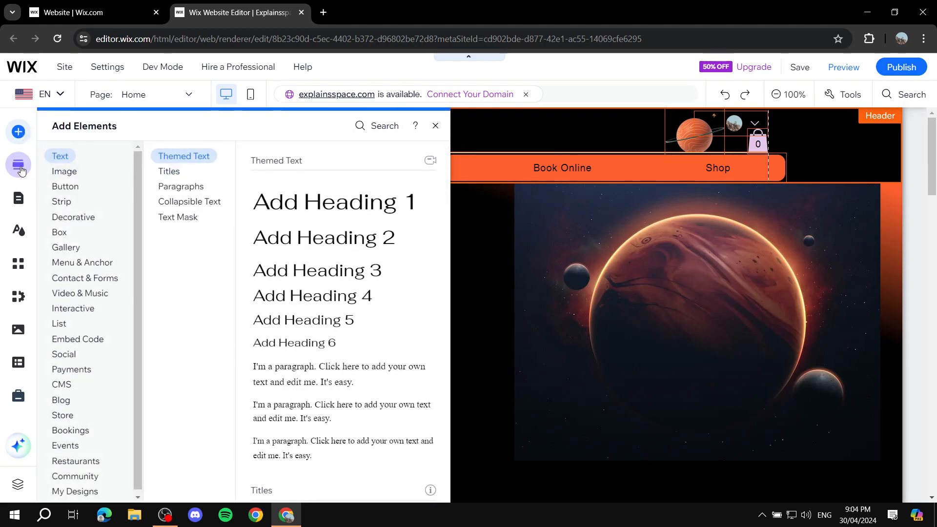
left_click(435, 126)
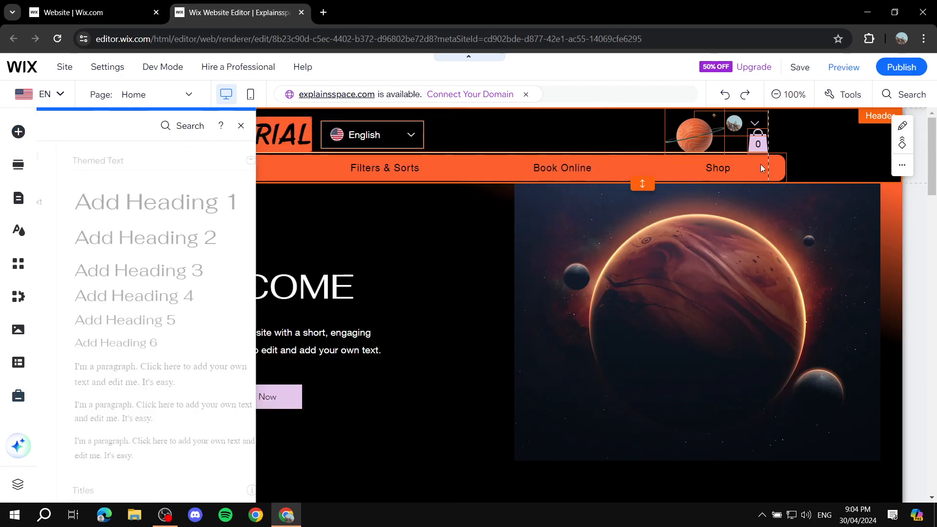
left_click(405, 137)
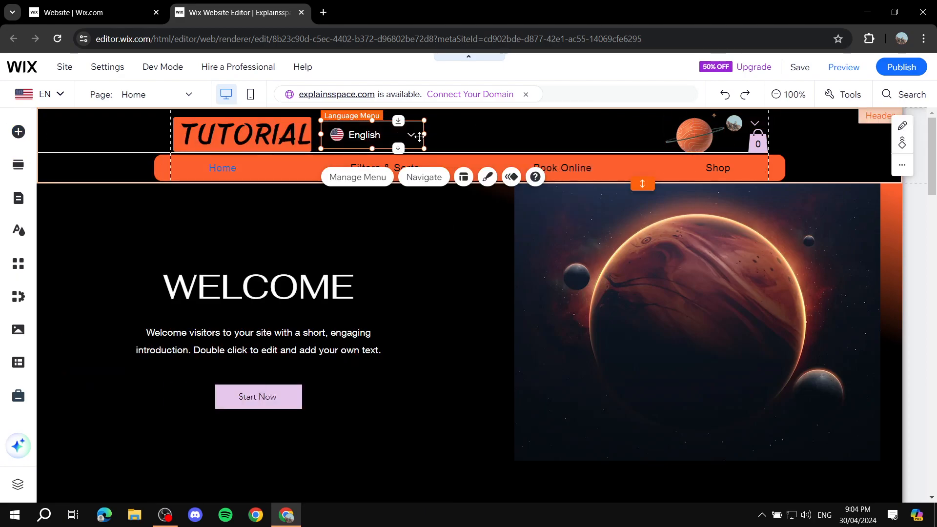
left_click(464, 122)
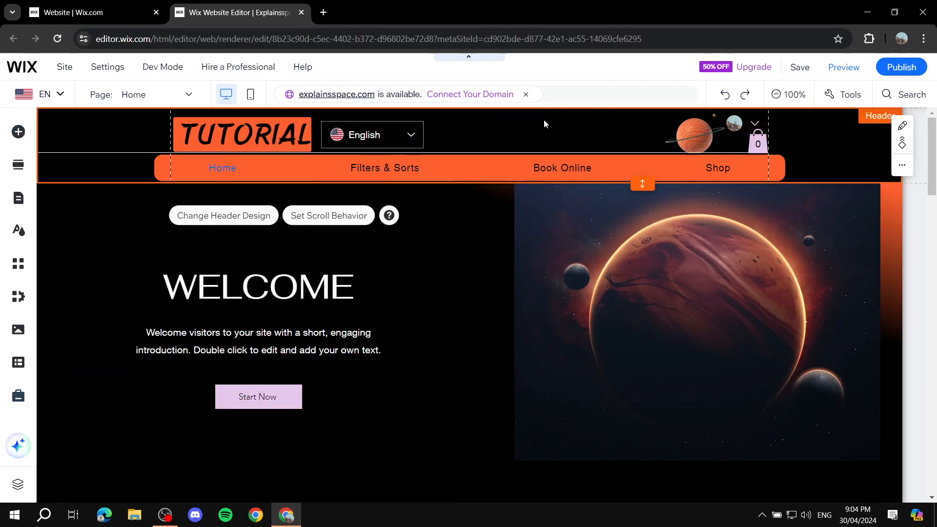
scroll(551, 224, "down", 2)
scroll(537, 253, "down", 2)
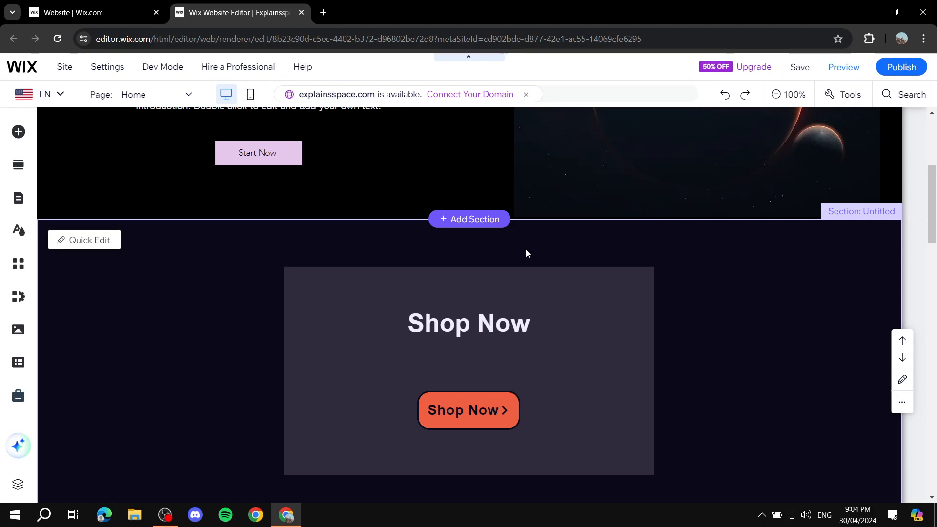
scroll(429, 307, "down", 2)
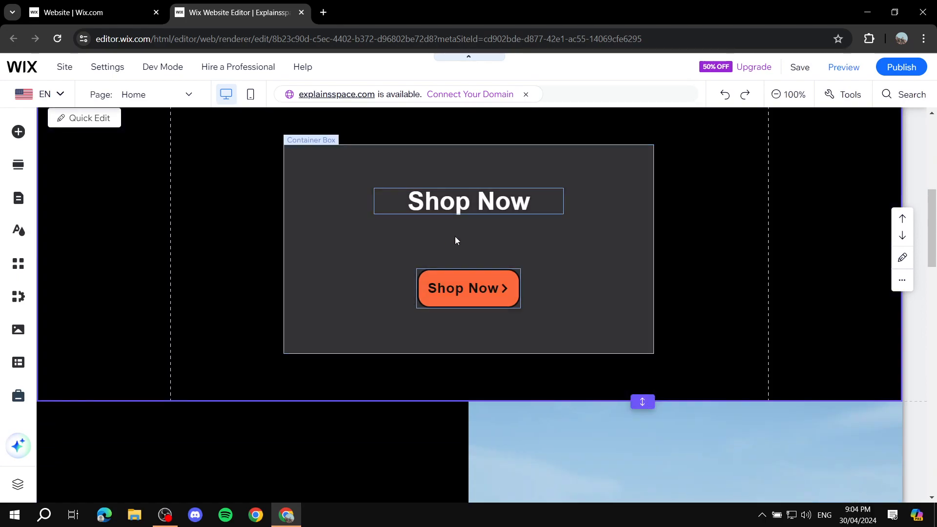
scroll(486, 289, "up", 1)
left_click(486, 289)
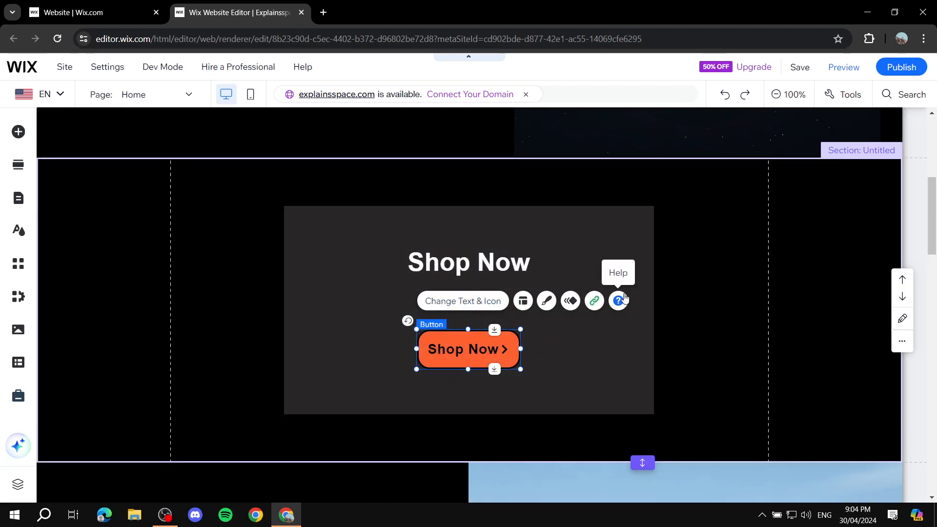
left_click(594, 300)
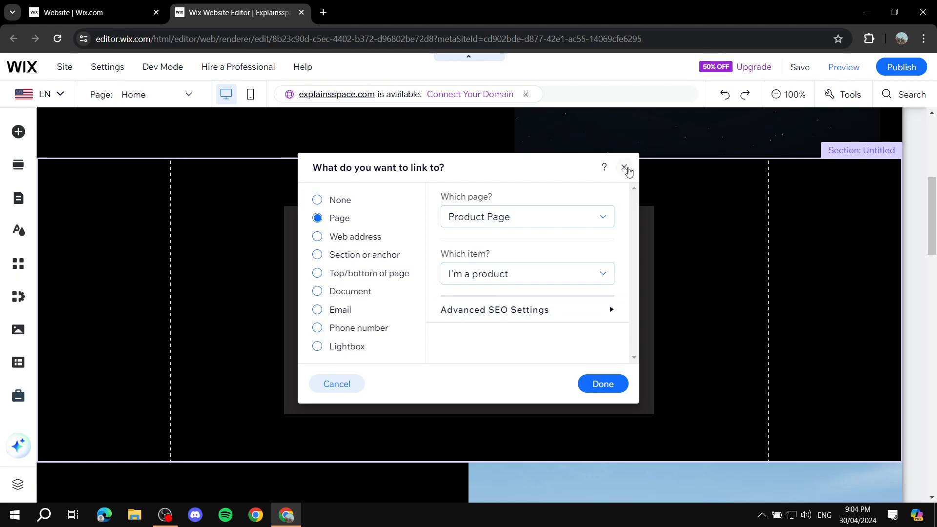
left_click(624, 168)
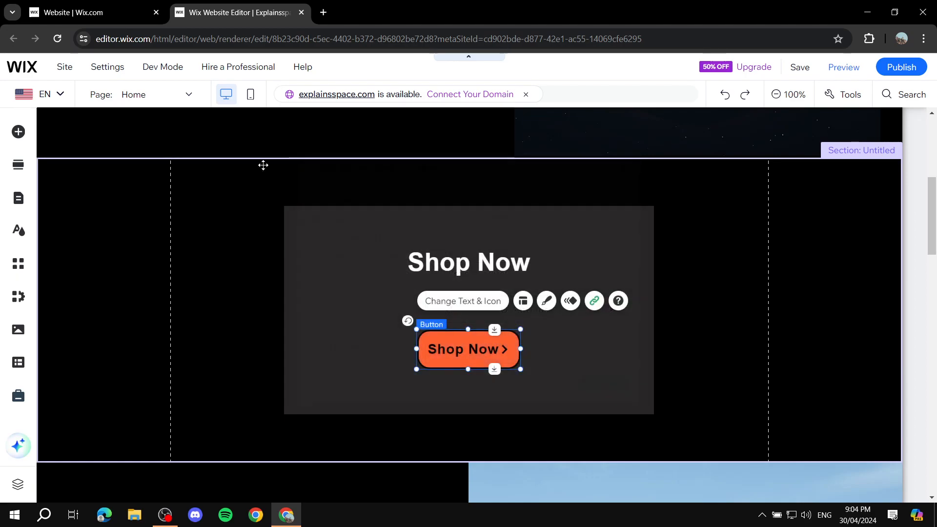
Add a plain black Classic strip below the Drink slideshow.
left_click(18, 131)
scroll(598, 300, "down", 1)
scroll(599, 297, "down", 15)
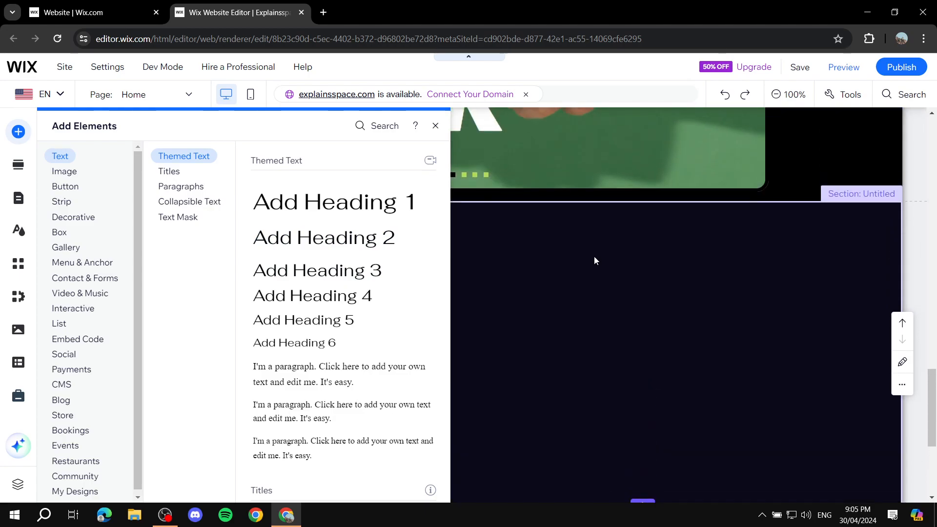
left_click(611, 306)
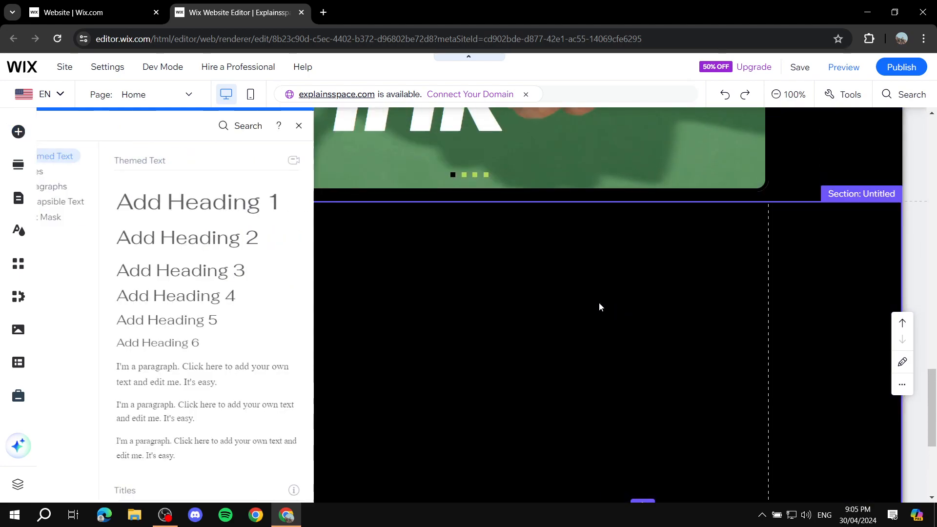
left_click(15, 131)
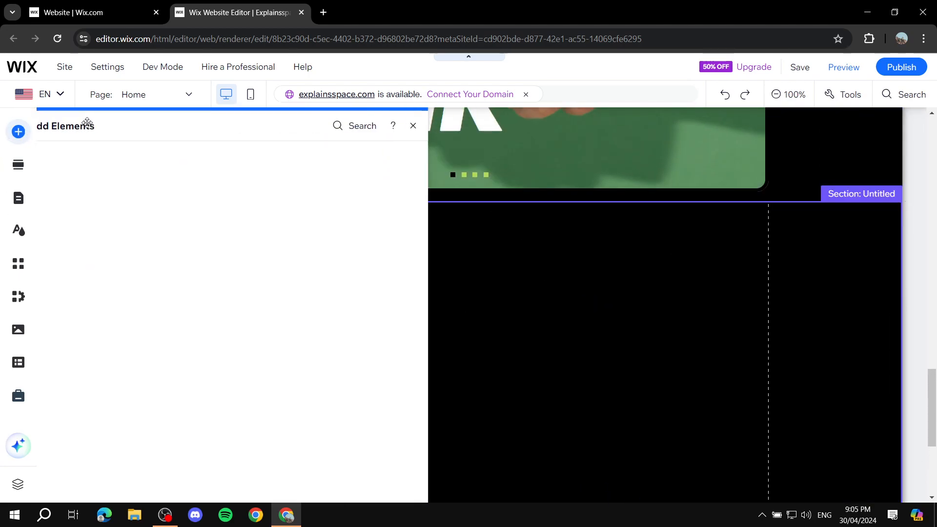
left_click(73, 190)
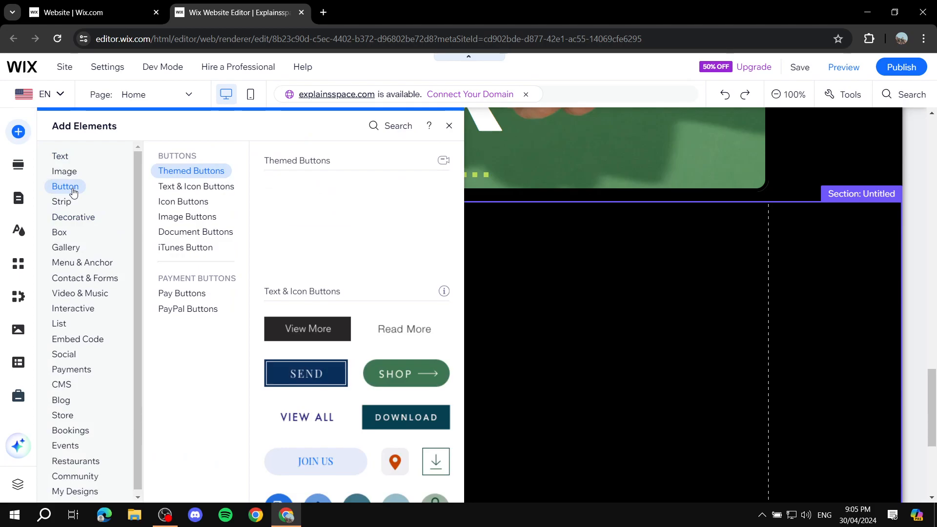
left_click(198, 187)
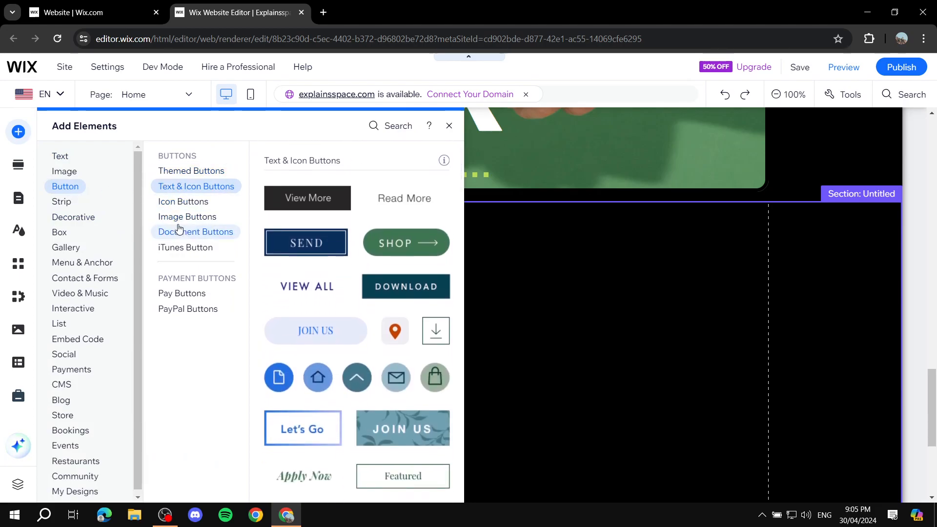
left_click(69, 159)
left_click(65, 203)
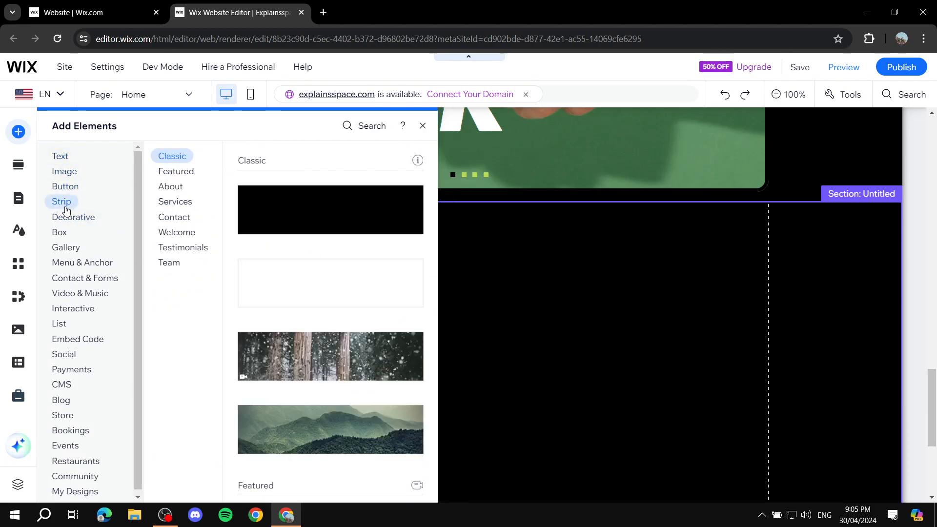
left_click_drag(337, 205, 531, 326)
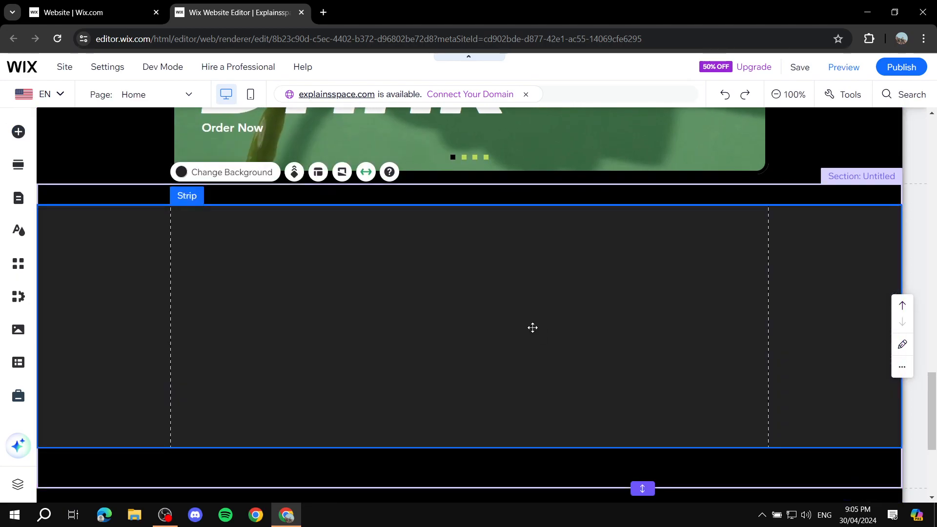
Add a Heading 1 text into the strip and move it near the top.
left_click(19, 132)
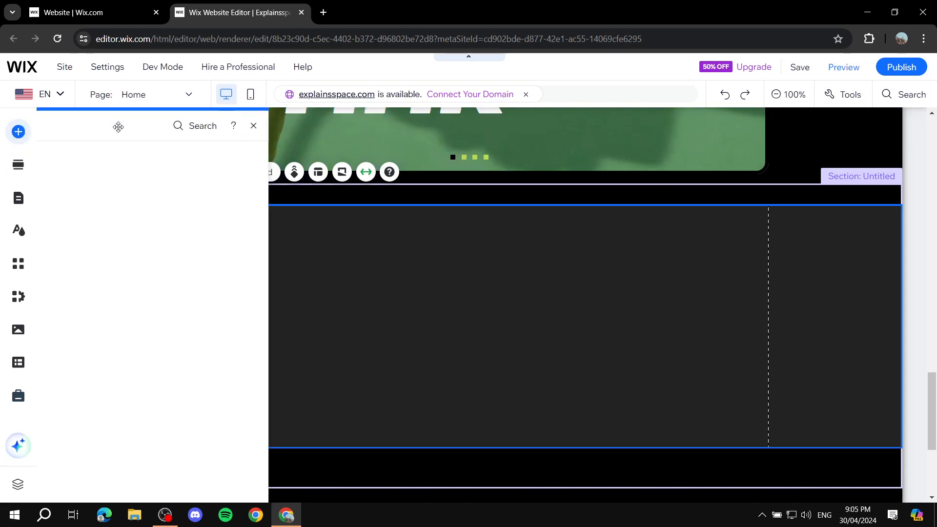
left_click(59, 155)
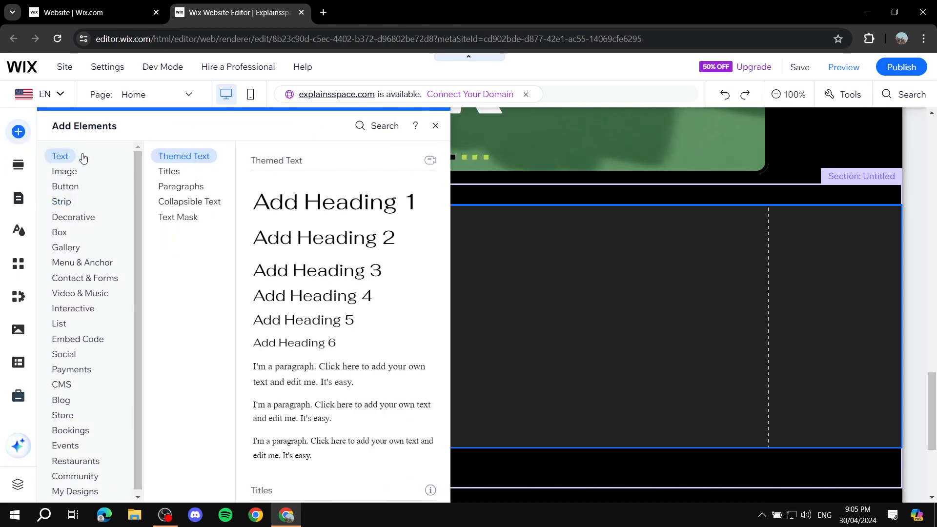
left_click(335, 200)
left_click_drag(452, 318, 439, 250)
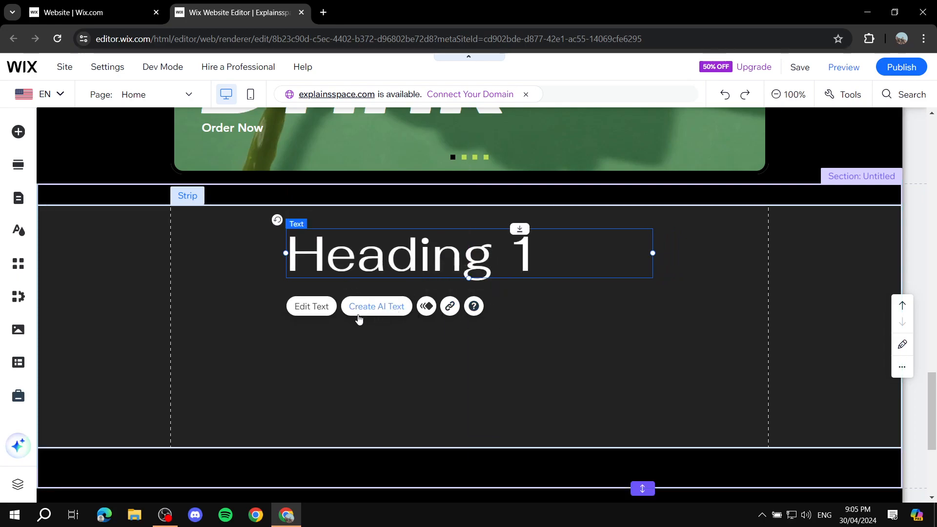
Change the heading to centred 'Any title' at 45 px font size.
left_click(310, 308)
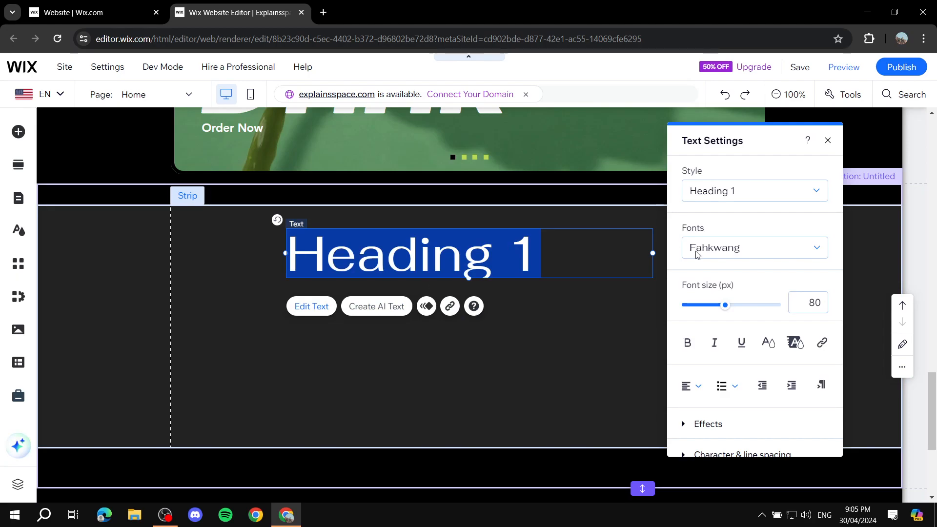
left_click(692, 386)
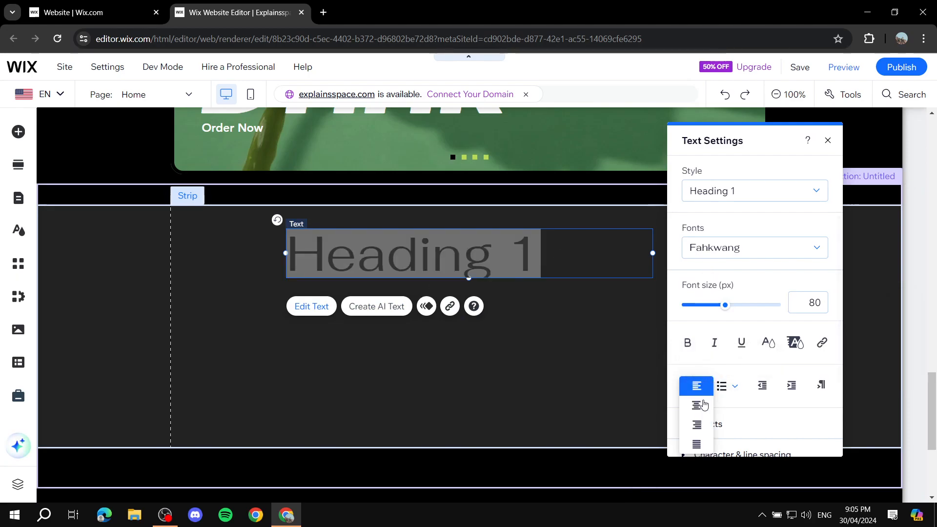
left_click(698, 408)
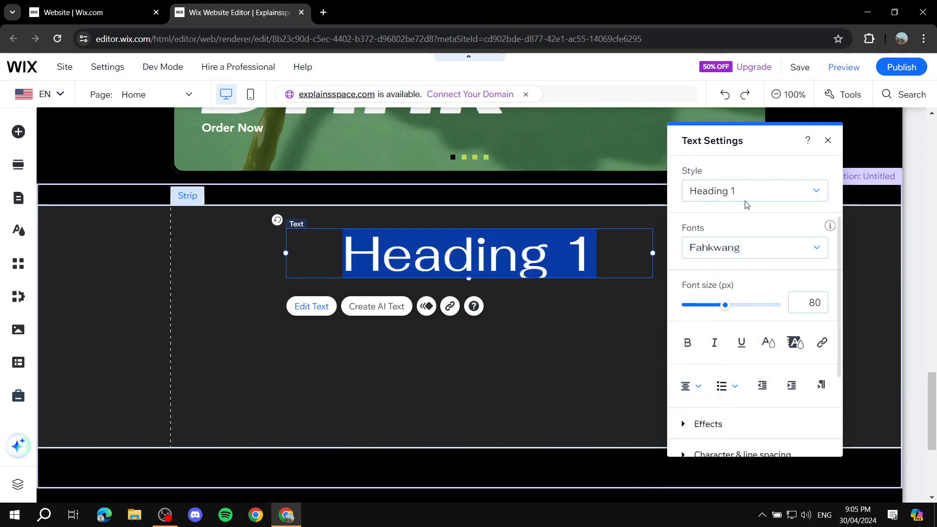
left_click(756, 191)
left_click(637, 249)
type("Any title")
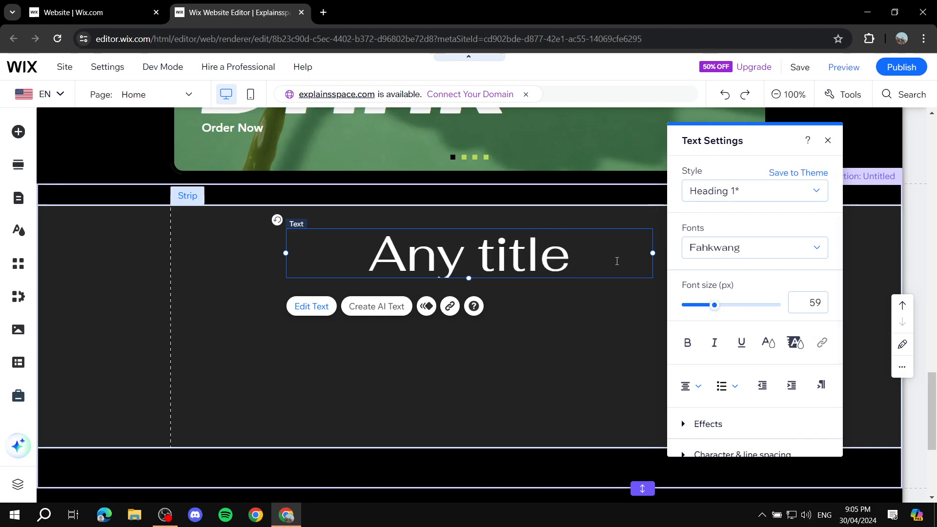
key("ctrl+a")
left_click_drag(724, 303, 706, 310)
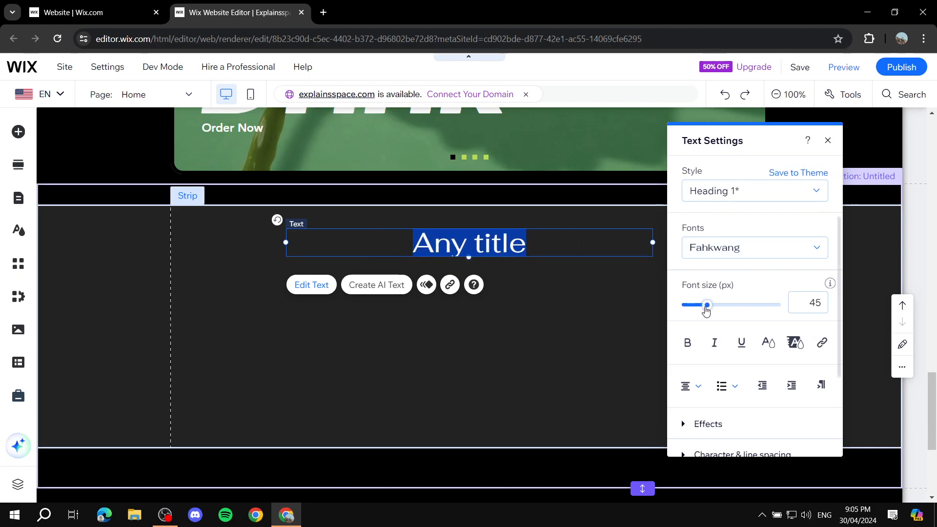
Add a green SHOP Text & Icon button beneath the title.
left_click(18, 132)
left_click(78, 187)
scroll(404, 267, "down", 2)
left_click_drag(449, 252, 456, 313)
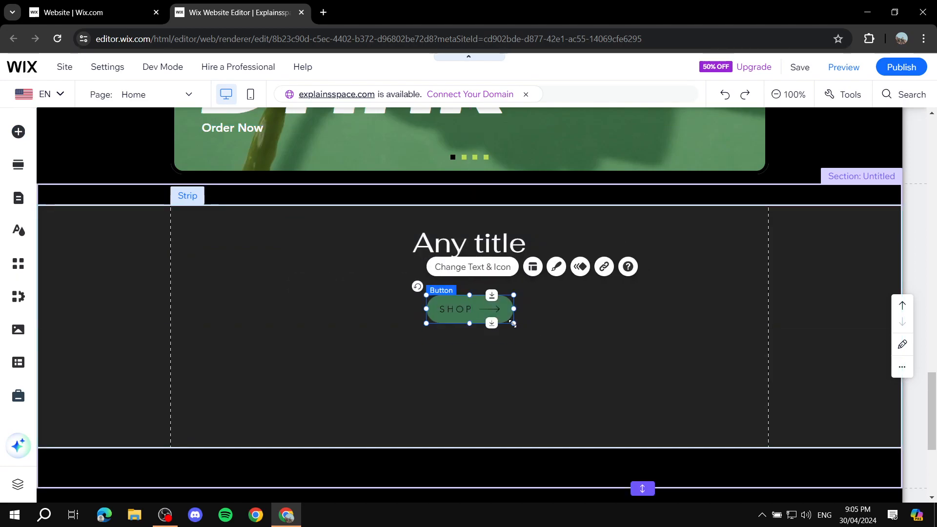
Enlarge the SHOP button and recentre it under the 'Any title' heading.
left_click_drag(514, 326, 561, 375)
left_click(504, 337)
left_click_drag(518, 347, 489, 331)
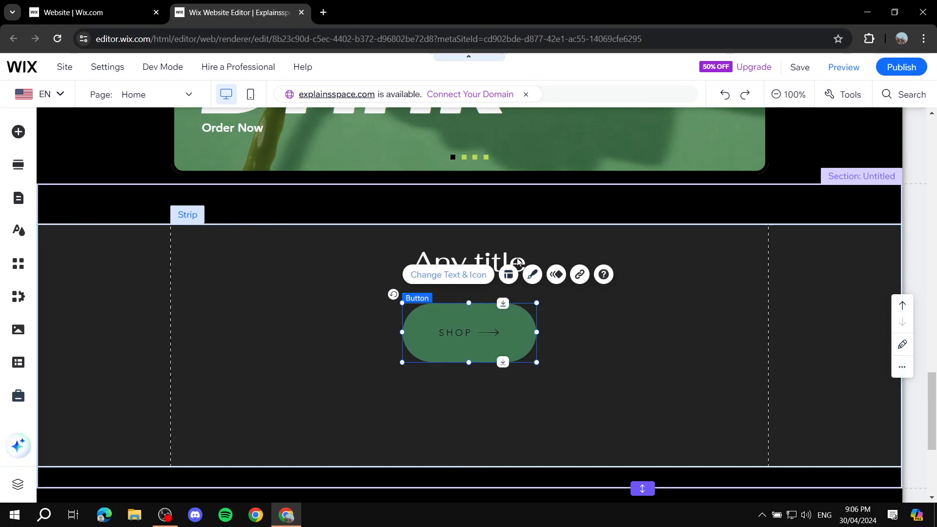
left_click(279, 352)
Save the site and close the saved-changes confirmation.
scroll(524, 372, "down", 4)
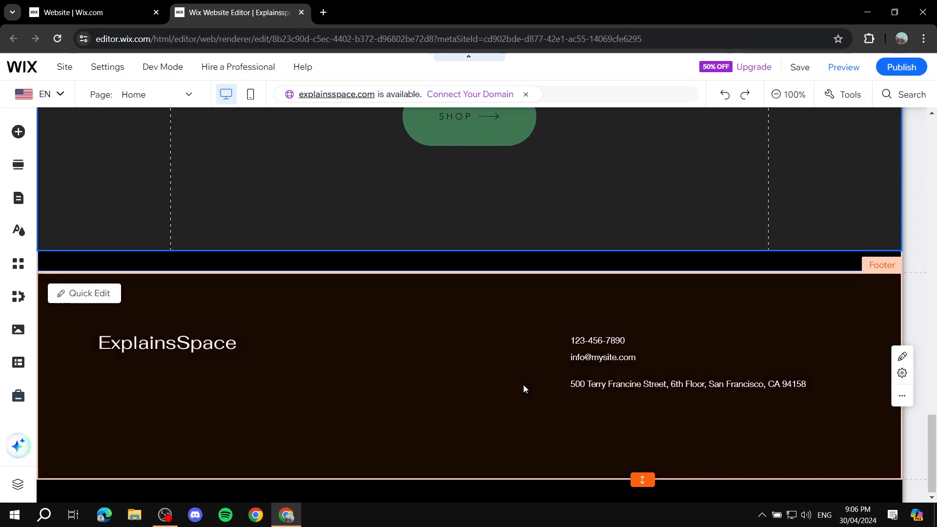
scroll(522, 381, "up", 15)
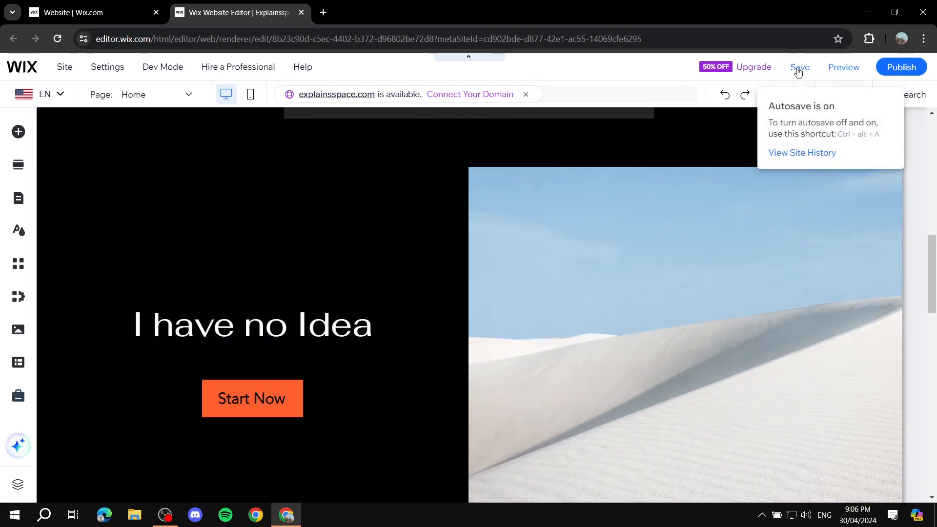
left_click(797, 71)
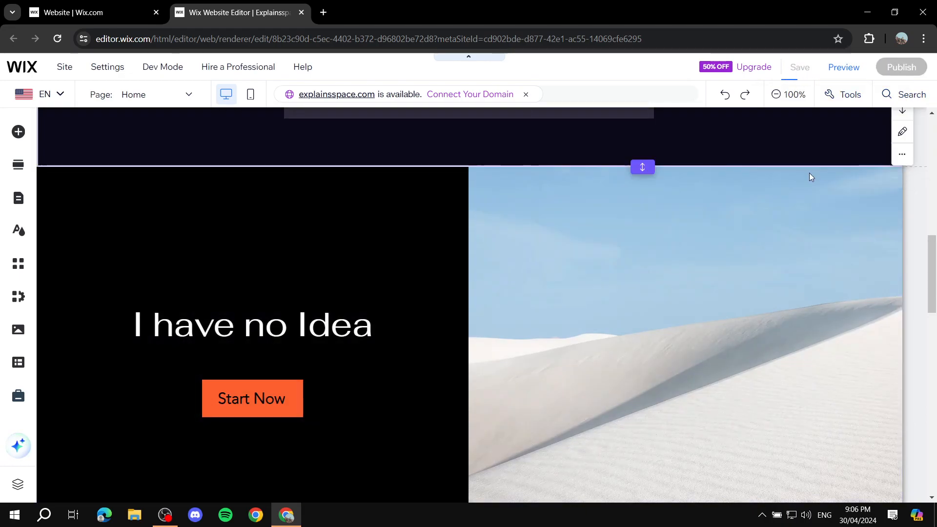
scroll(800, 146, "up", 6)
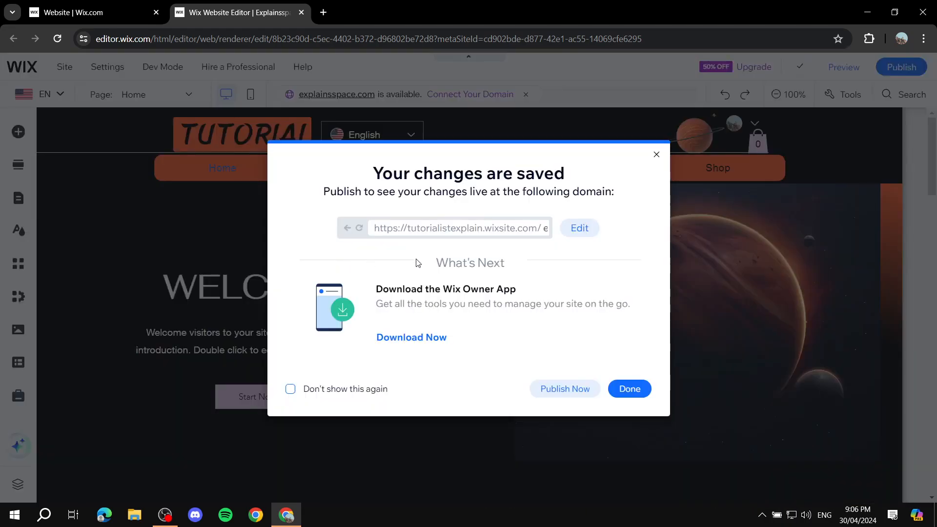
left_click(630, 389)
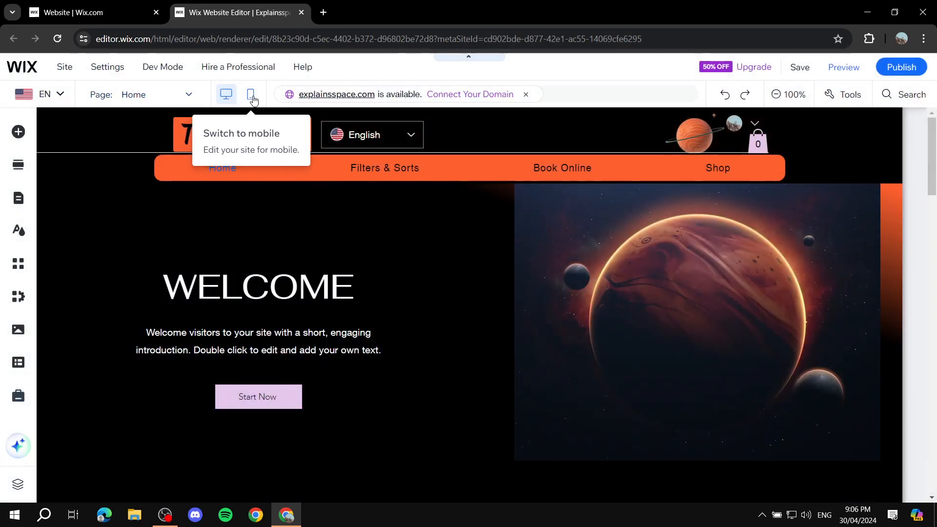
Switch to the mobile layout and scroll down to check the new strip.
left_click(252, 96)
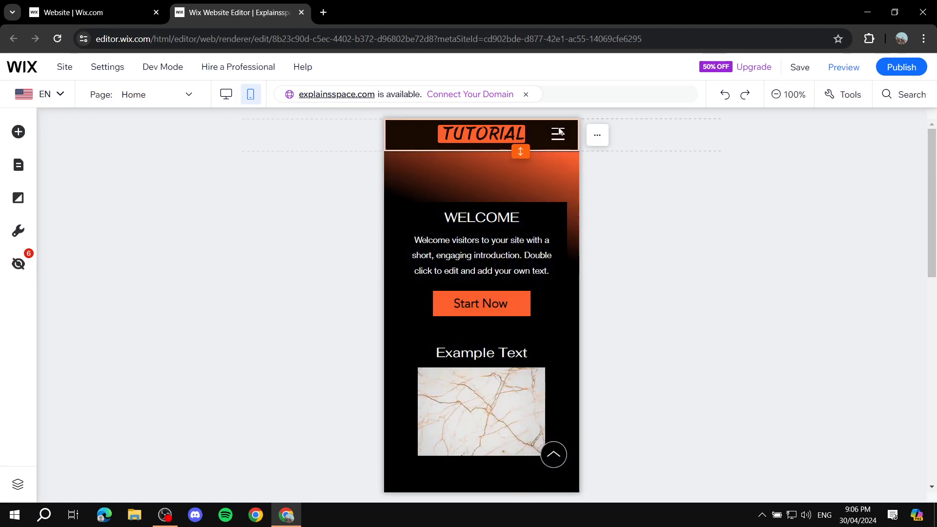
left_click(559, 135)
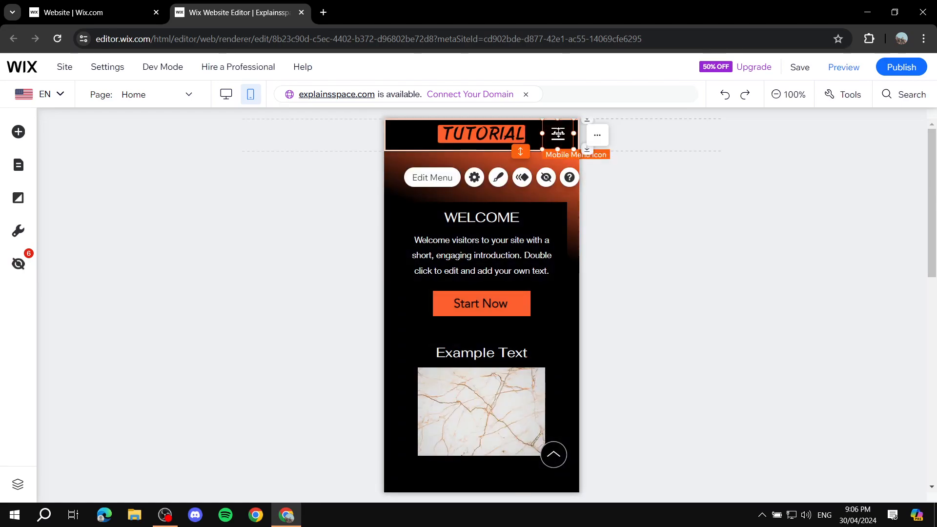
scroll(511, 225, "down", 10)
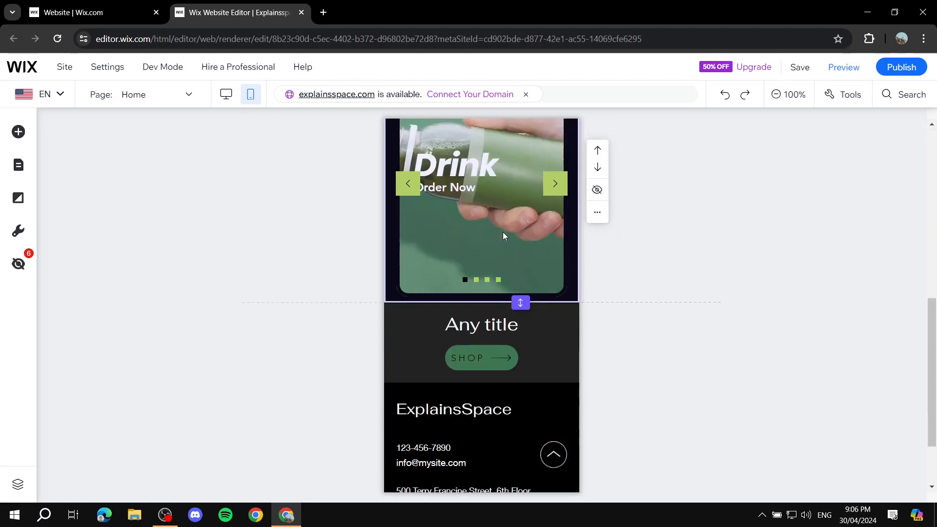
scroll(514, 252, "down", 2)
Publish the Explainsspace site live and dismiss the Congratulations confirmation.
mouse_move(906, 72)
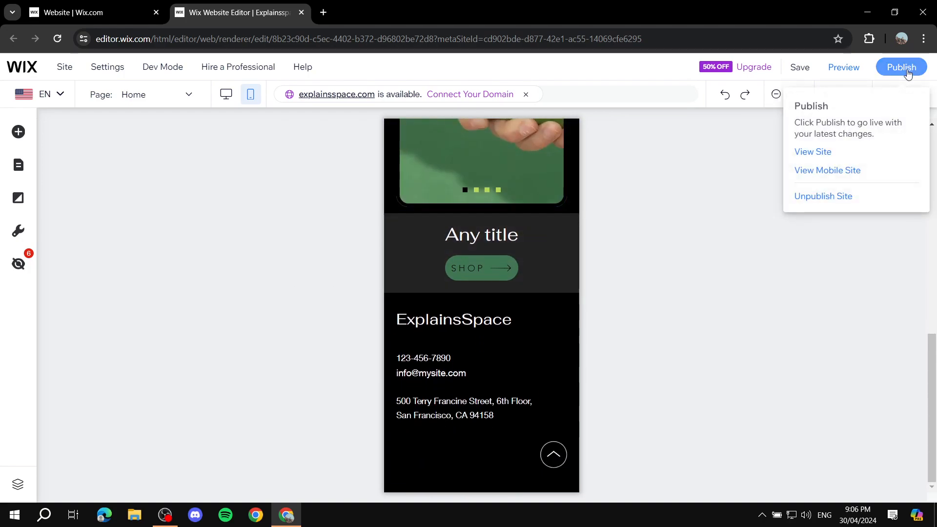
left_click(902, 68)
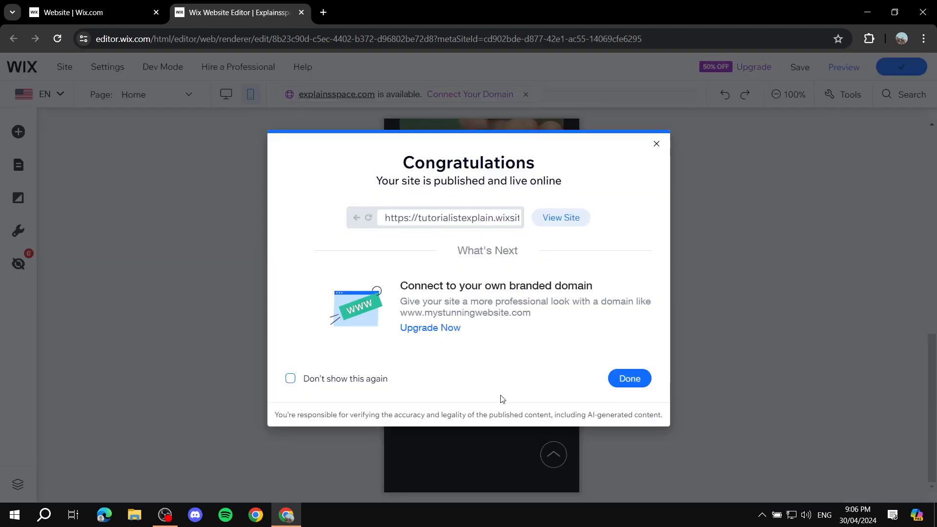
left_click(632, 378)
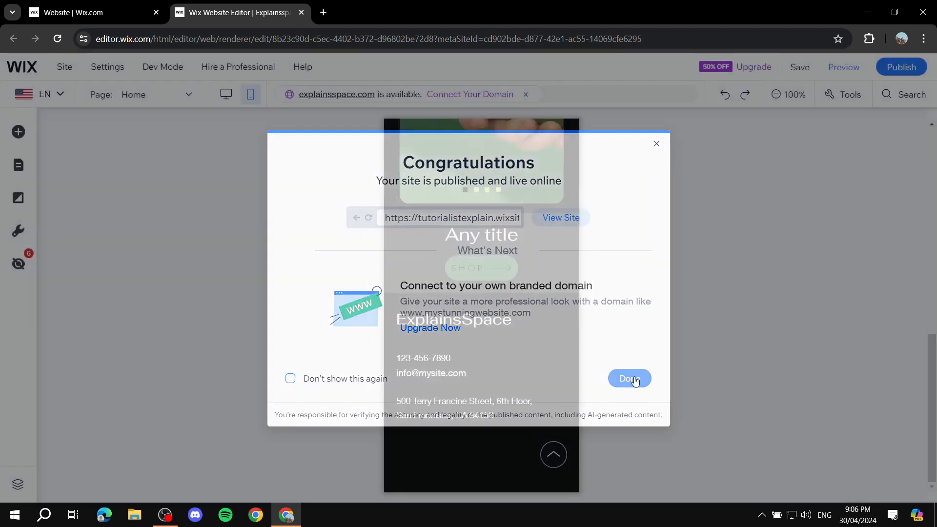
Close the editor, then leave the dashboard for the wix.com homepage.
left_click(300, 12)
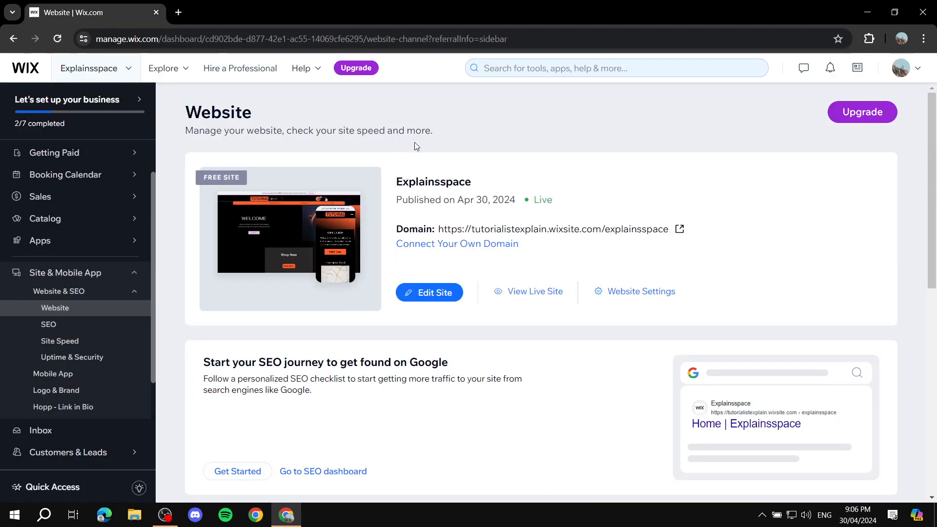
scroll(63, 175, "down", 3)
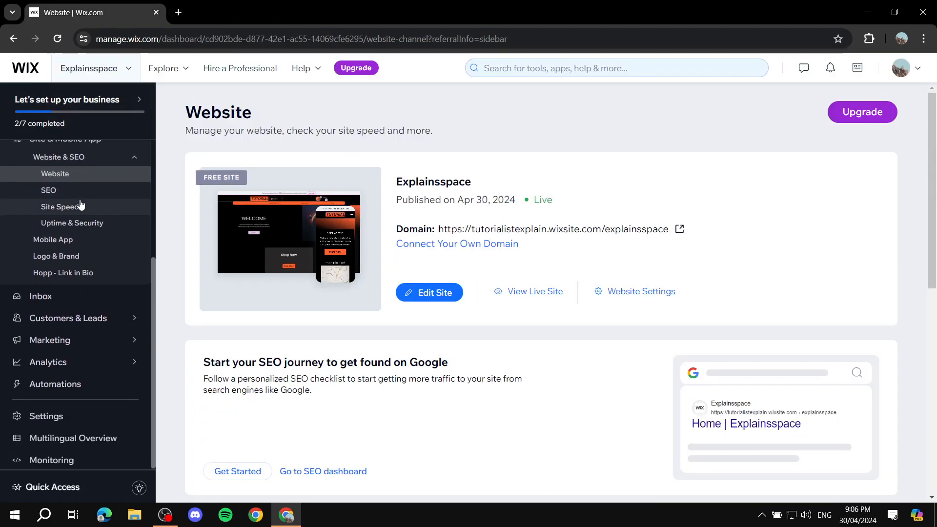
scroll(73, 151, "up", 4)
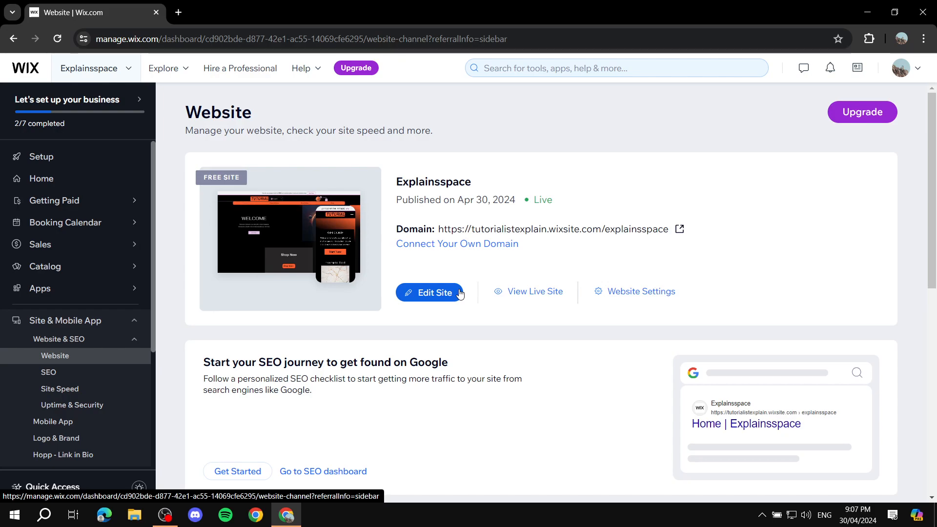
left_click(26, 69)
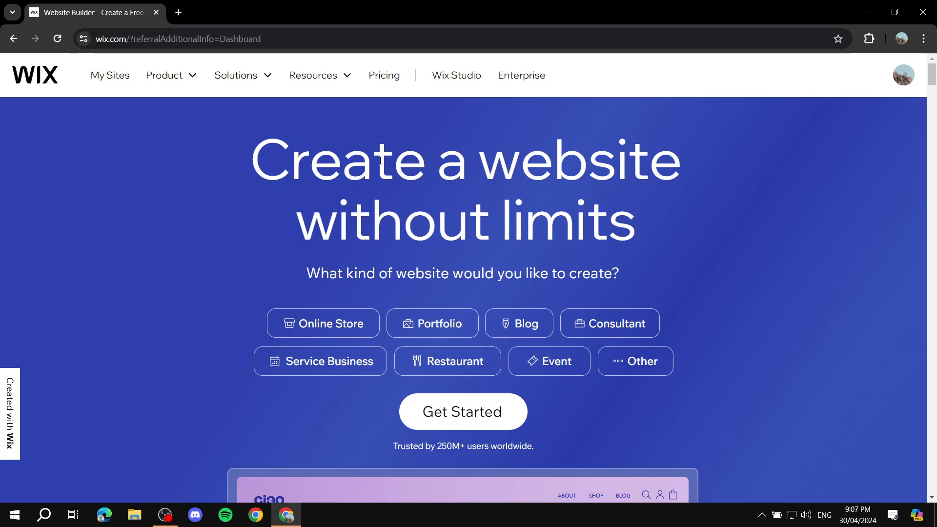
Return to the Explainsspace dashboard via My Sites and open Site & Mobile App > Website.
left_click(100, 75)
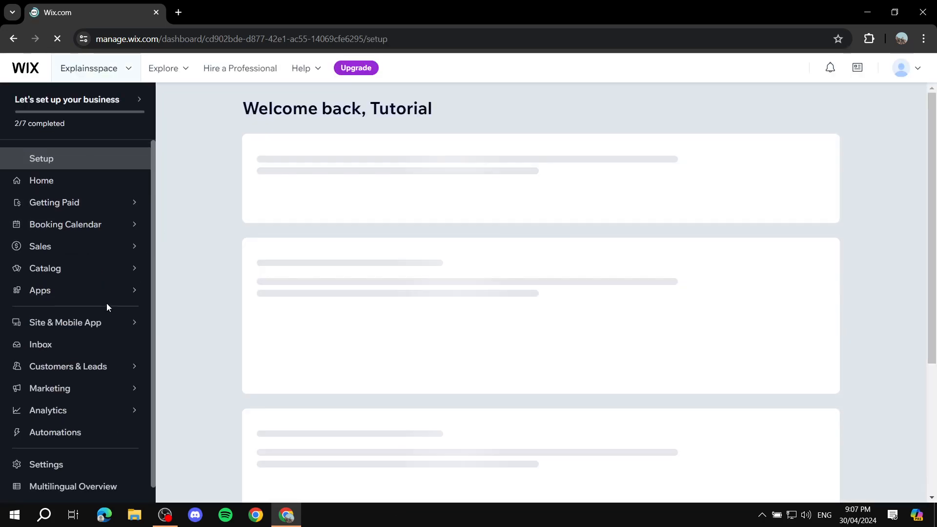
left_click(130, 321)
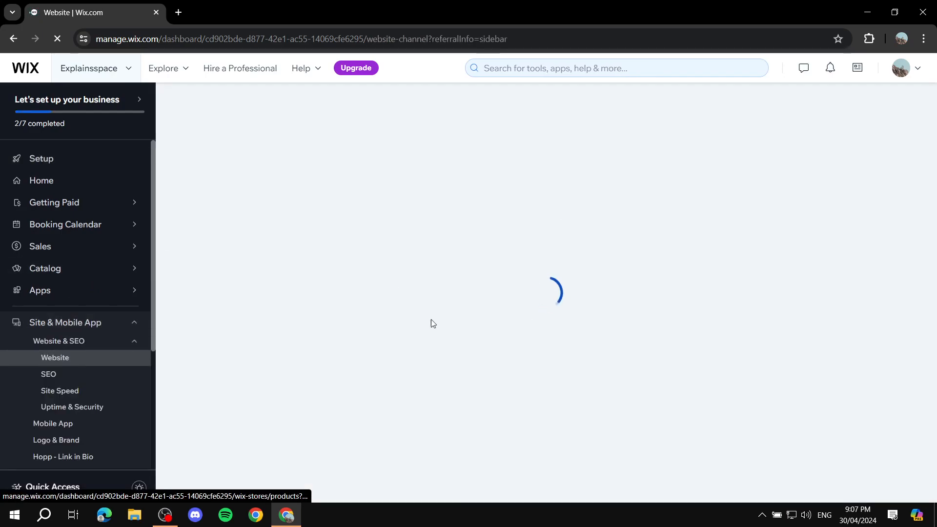